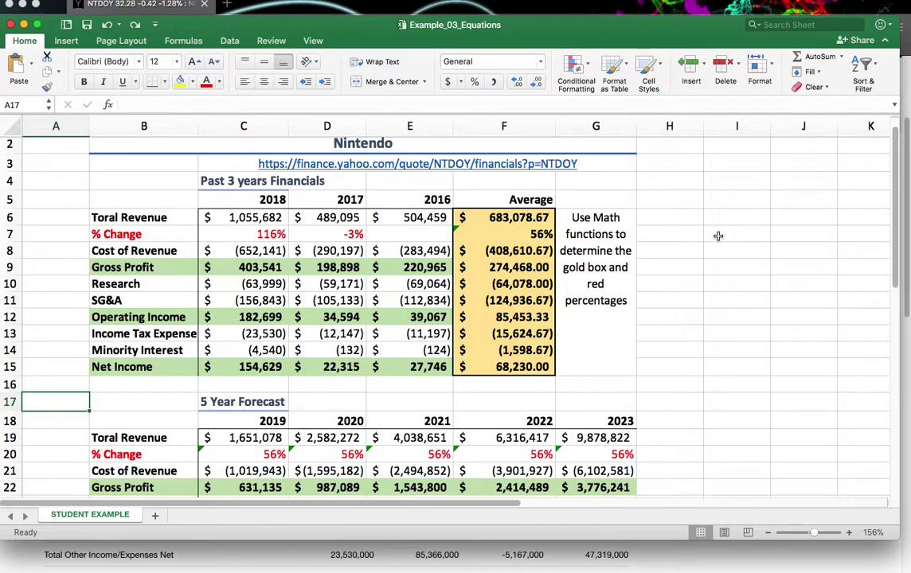
# - Delete the 'Use Math functions to determine the gold box and red percentages' note from G6:G15
pyautogui.scroll(1, 717, 236)
pyautogui.scroll(-1, 717, 235)
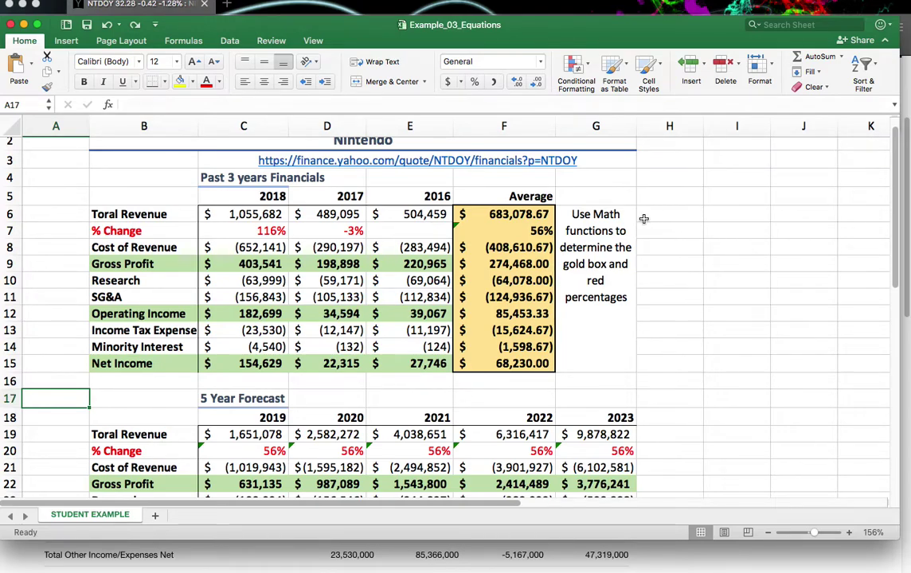
pyautogui.click(613, 229)
pyautogui.press('Delete')
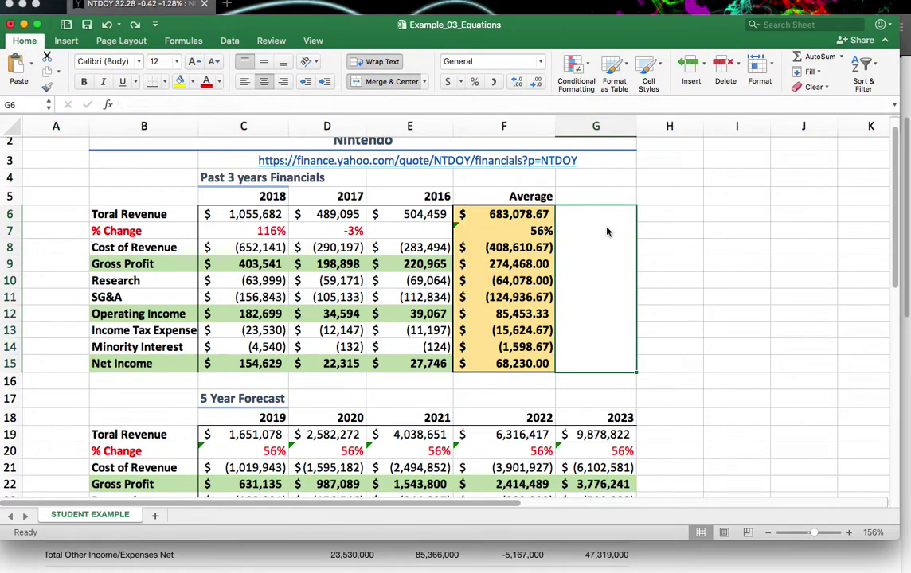
pyautogui.click(721, 210)
# - Scroll up and down through the sheet to review it without the note
pyautogui.scroll(-1, 721, 215)
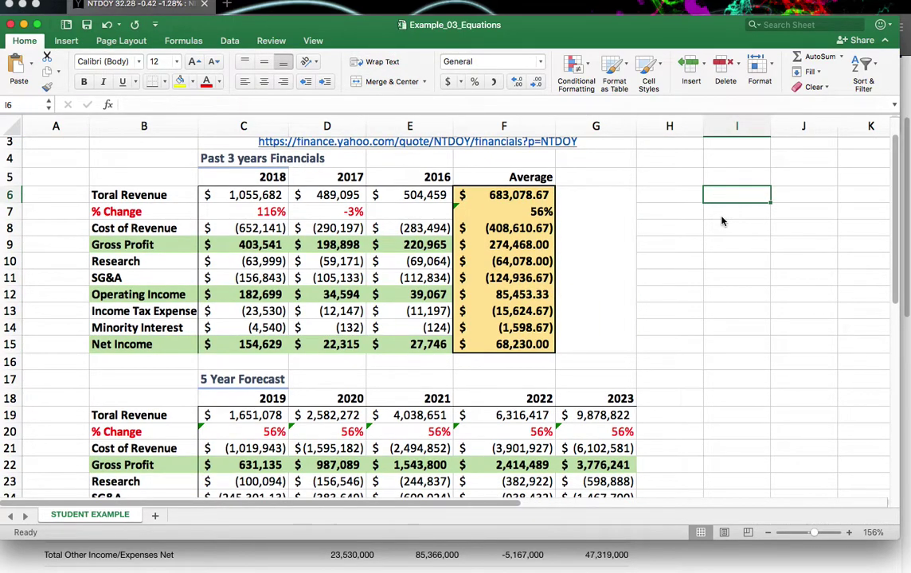
pyautogui.scroll(-5, 650, 244)
pyautogui.scroll(5, 651, 244)
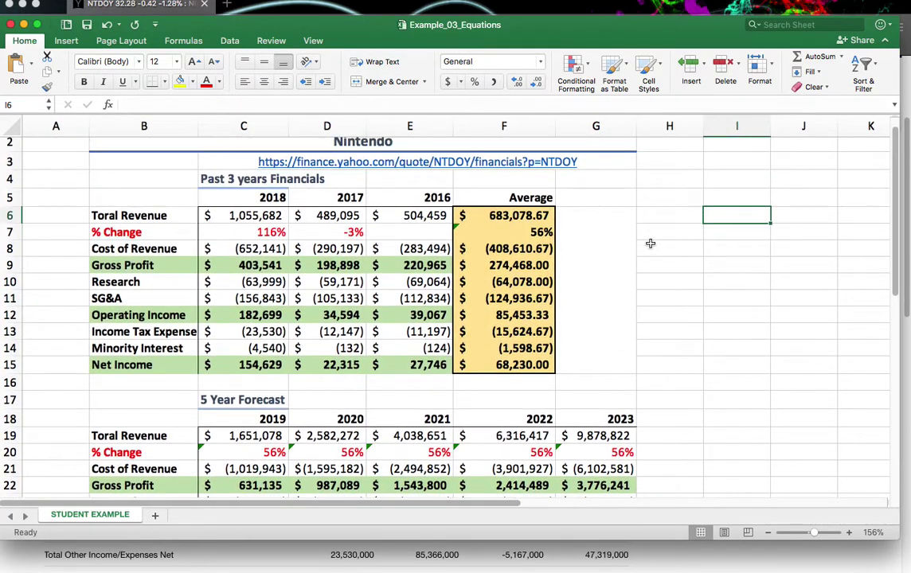
pyautogui.scroll(1, 602, 287)
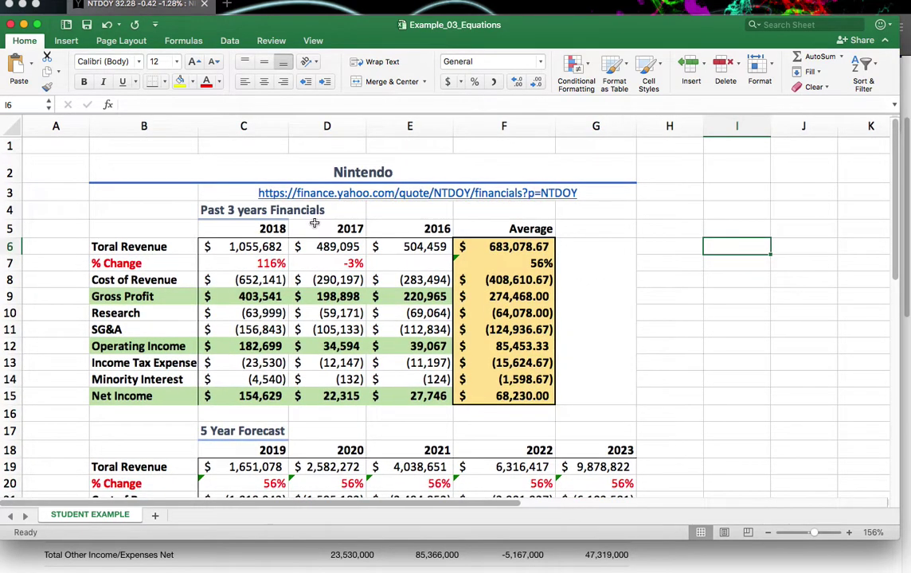
pyautogui.scroll(-3, 315, 222)
pyautogui.scroll(-5, 314, 223)
pyautogui.scroll(7, 314, 223)
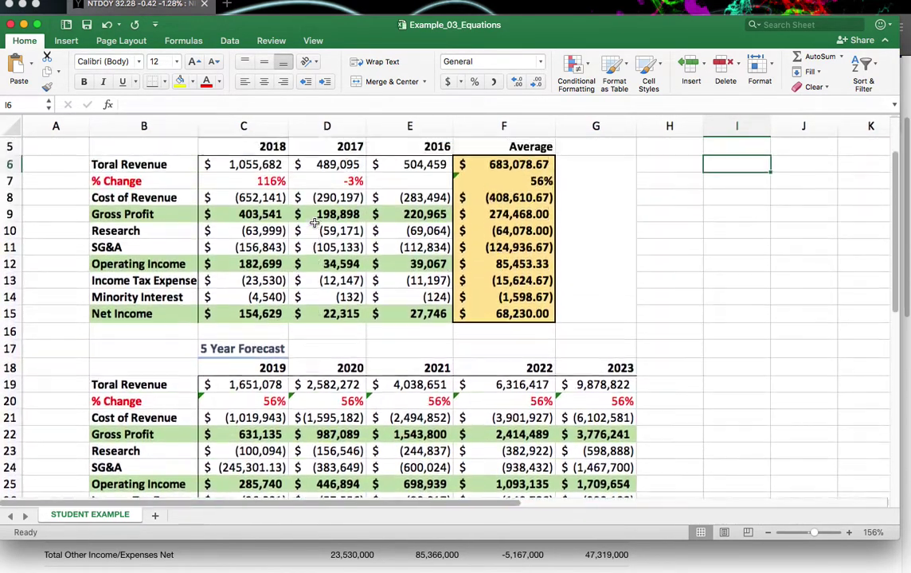
pyautogui.scroll(-5, 314, 223)
pyautogui.scroll(5, 314, 223)
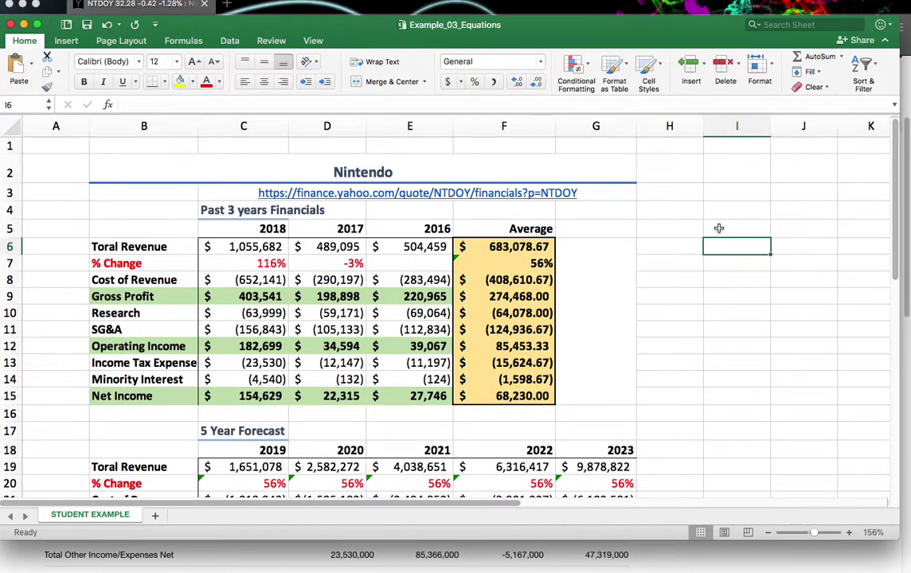
pyautogui.scroll(-1, 718, 228)
pyautogui.scroll(1, 718, 229)
pyautogui.click(410, 11)
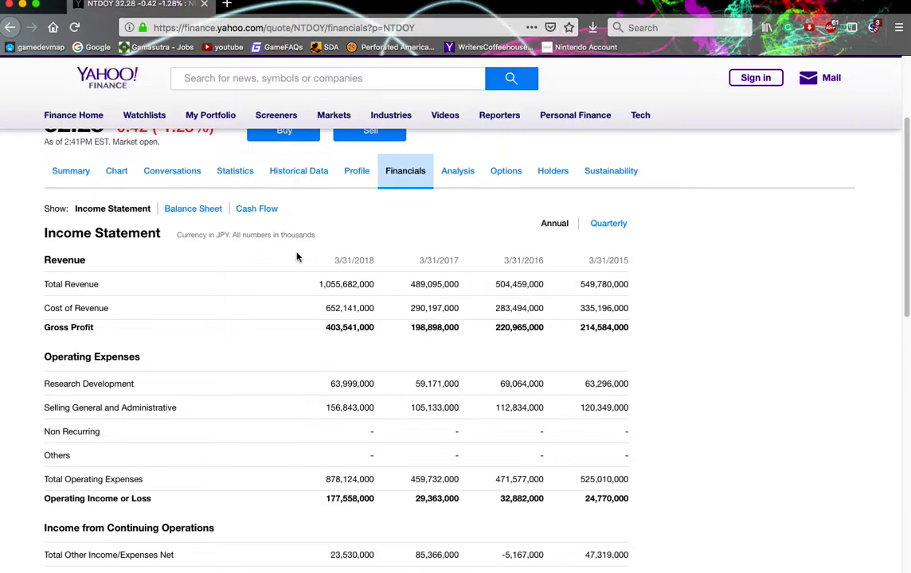
pyautogui.scroll(1, 255, 239)
pyautogui.scroll(1, 246, 283)
pyautogui.scroll(-3, 246, 283)
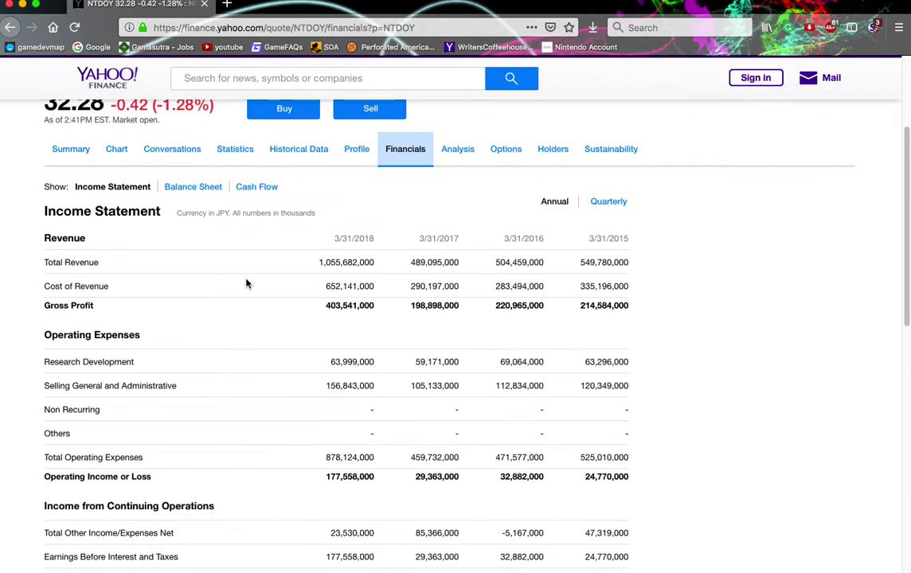
pyautogui.scroll(-1, 246, 283)
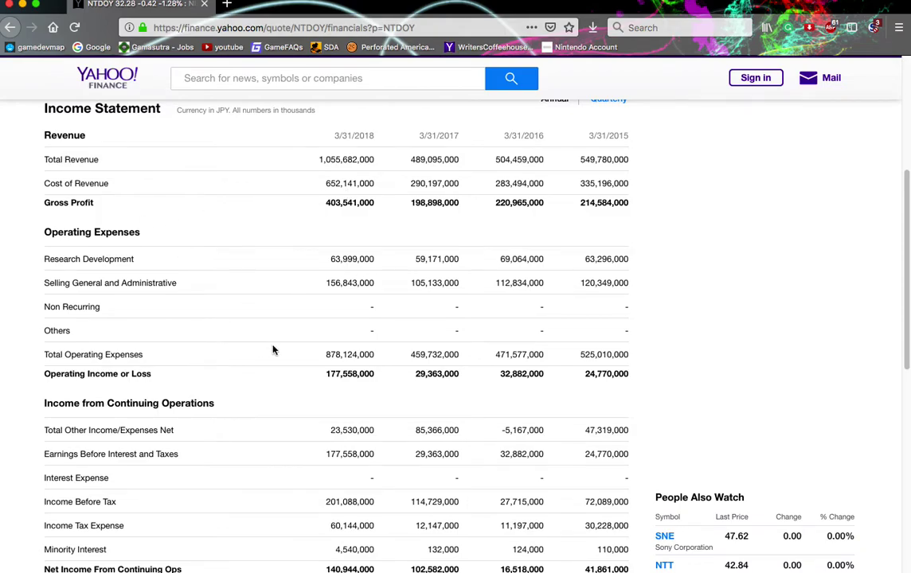
pyautogui.scroll(-4, 191, 347)
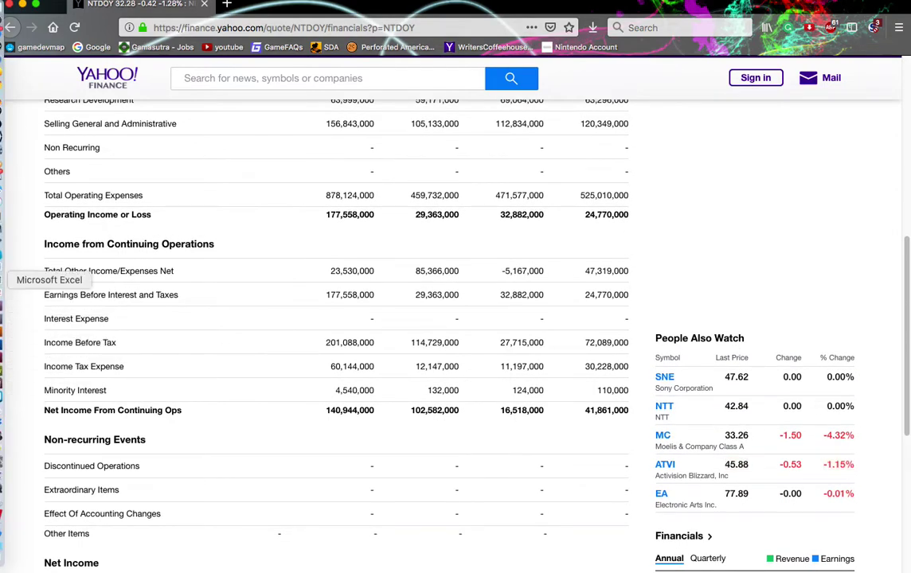
pyautogui.click(3, 280)
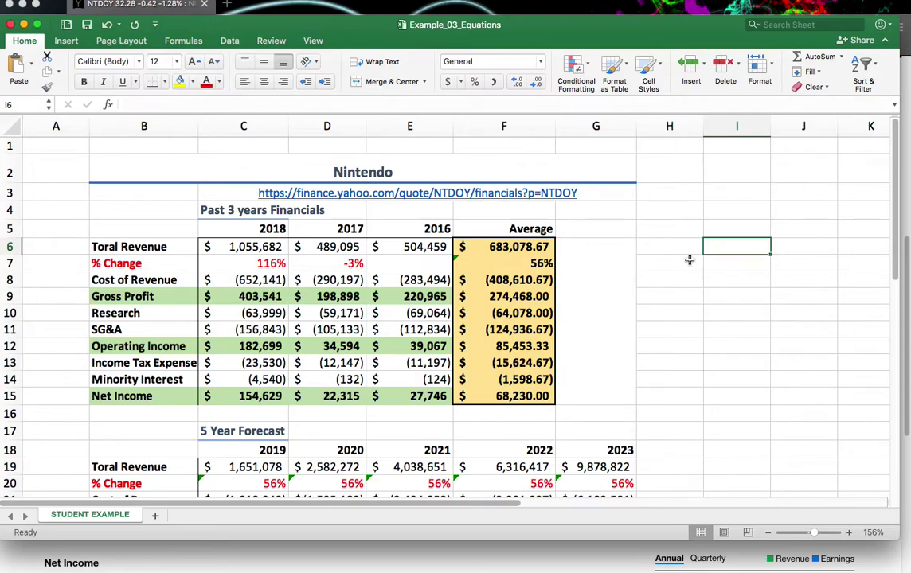
# - Correct the B6 label from 'Toral Revenue' to 'Total Revenue'
pyautogui.scroll(-3, 481, 234)
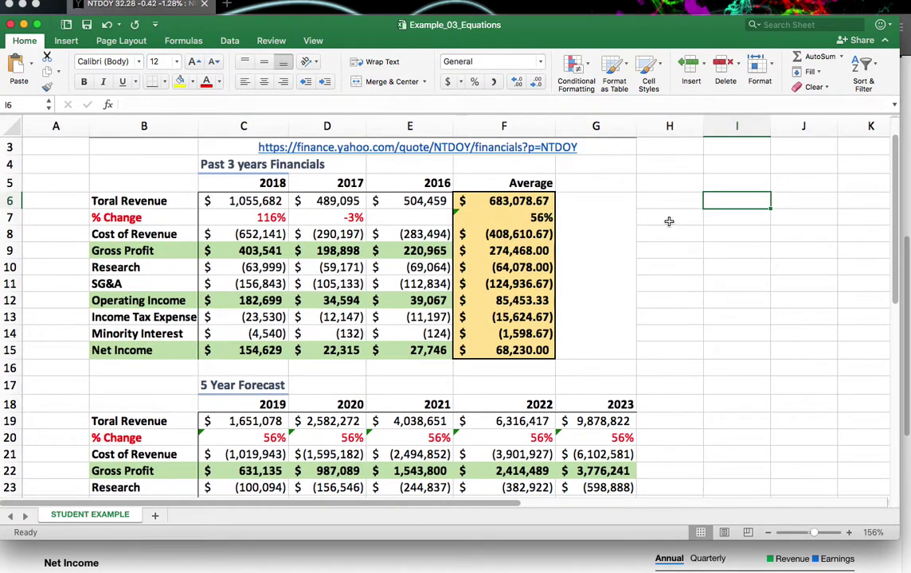
pyautogui.scroll(-3, 587, 201)
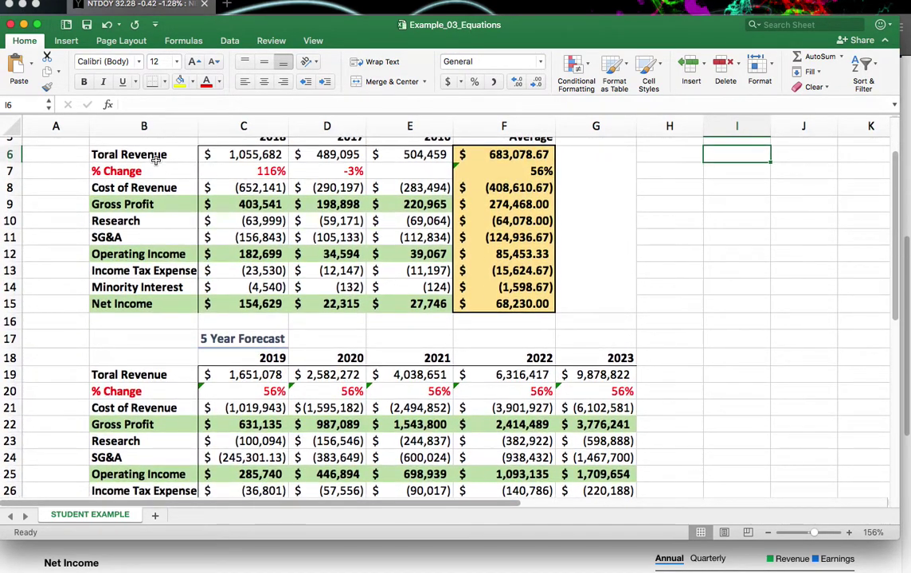
pyautogui.click(96, 154)
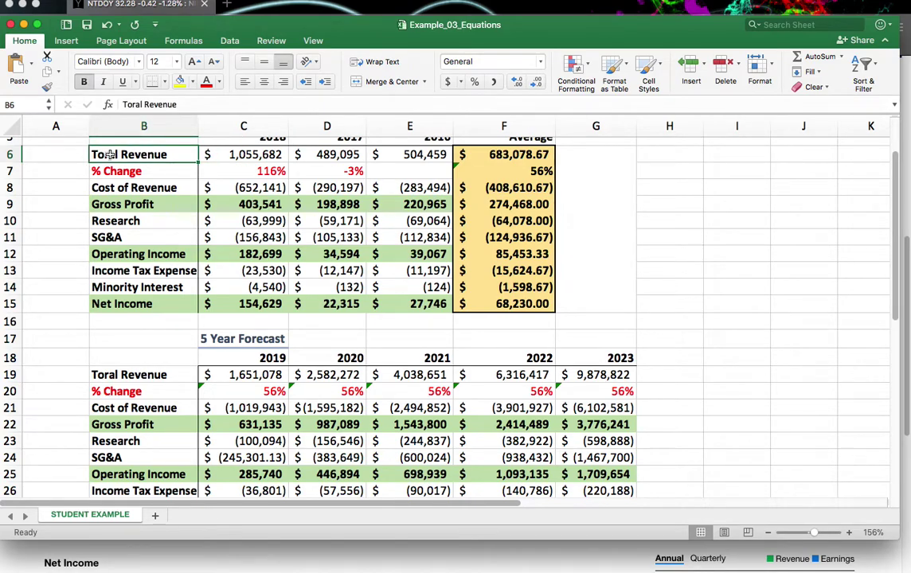
pyautogui.click(135, 105)
pyautogui.press('BackSpace')
pyautogui.write('t')
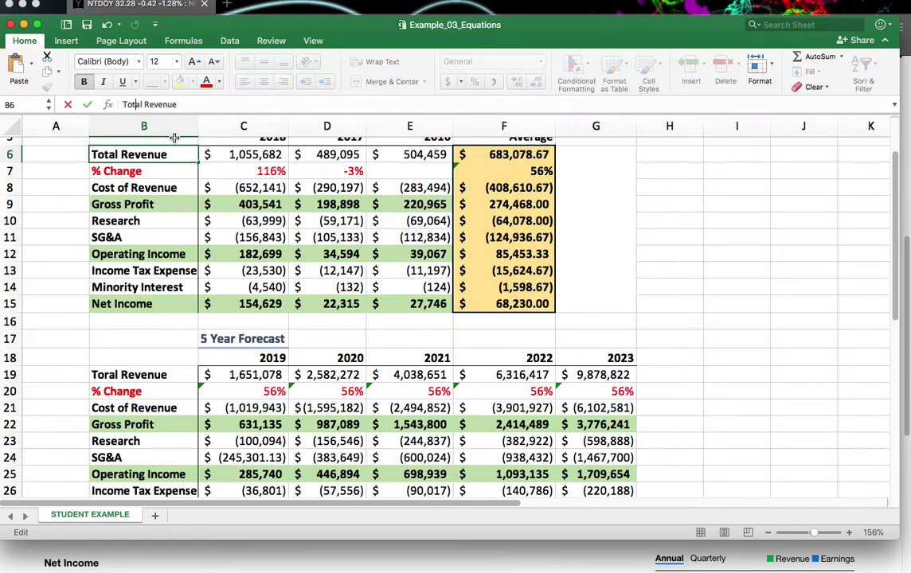
pyautogui.click(726, 236)
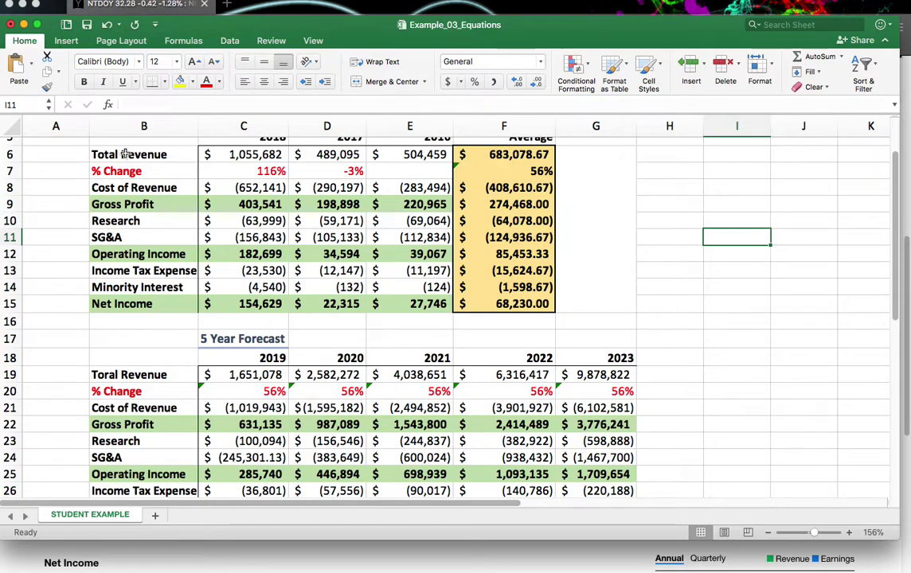
pyautogui.scroll(-6, 259, 352)
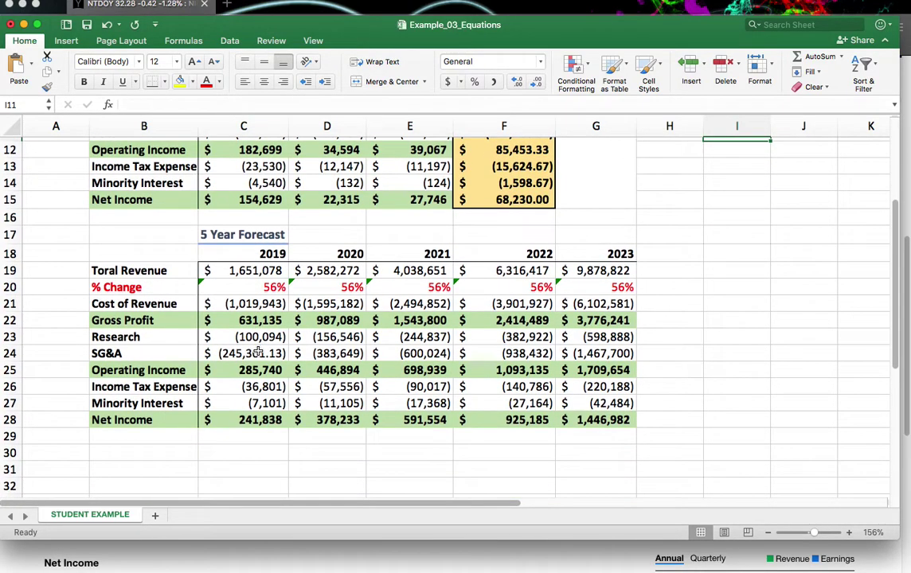
pyautogui.scroll(8, 199, 259)
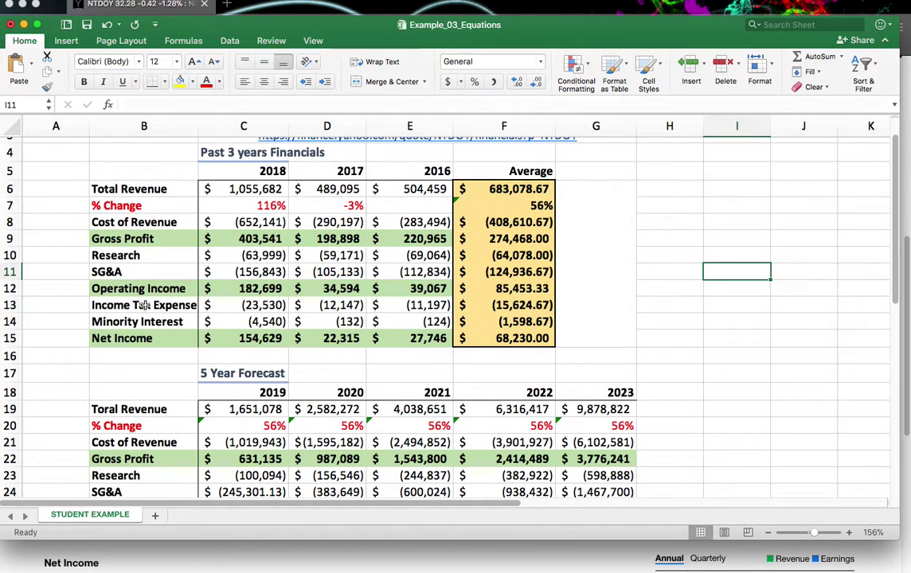
# - Lower the Excel window and scroll Yahoo Finance to Nintendo's Net Income rows
pyautogui.moveTo(410, 30); pyautogui.dragTo(348, 467)
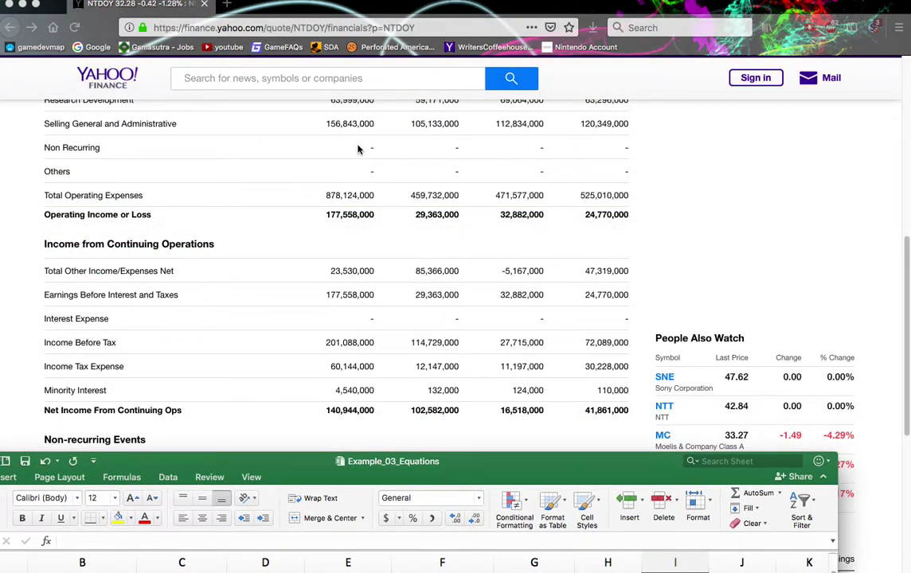
pyautogui.moveTo(422, 463); pyautogui.dragTo(529, 40)
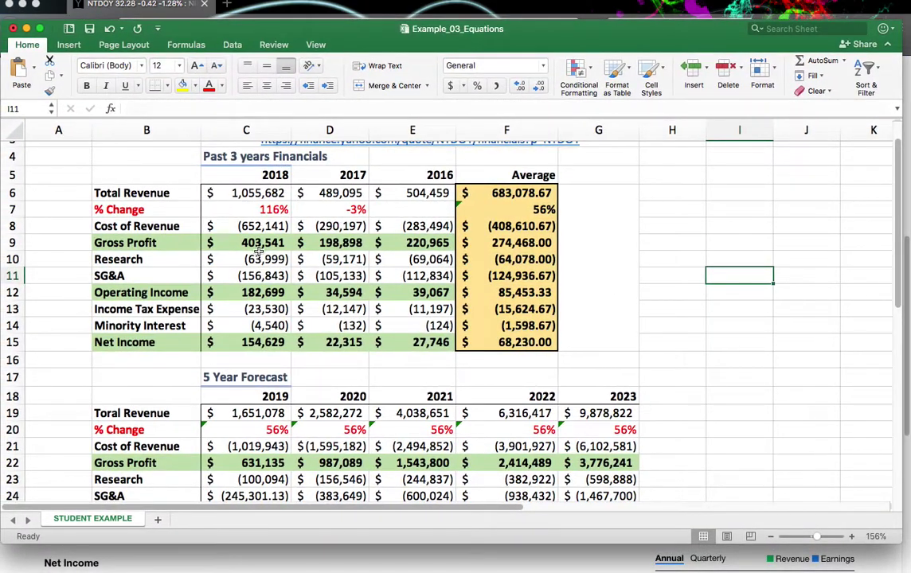
pyautogui.moveTo(376, 32); pyautogui.dragTo(368, 501)
pyautogui.scroll(-4, 303, 252)
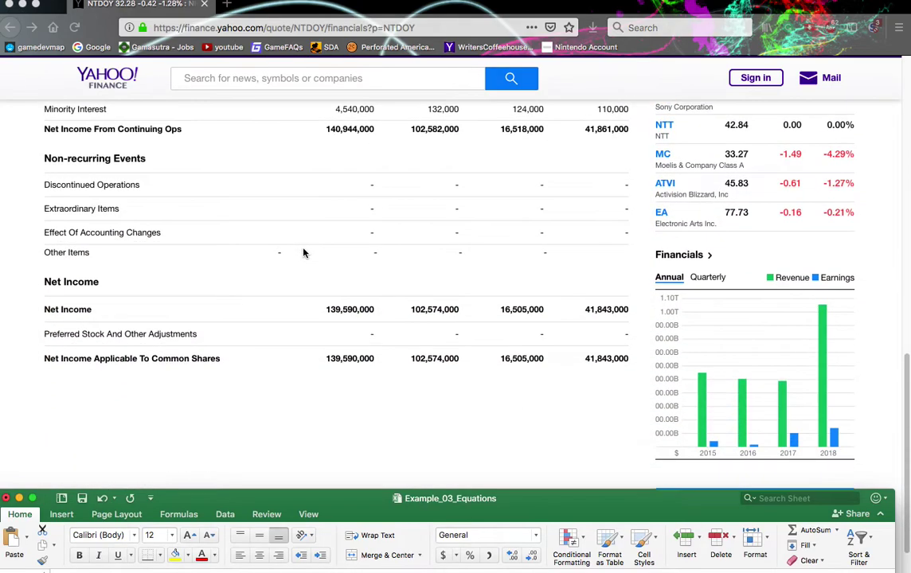
pyautogui.scroll(8, 303, 252)
pyautogui.scroll(-5, 303, 253)
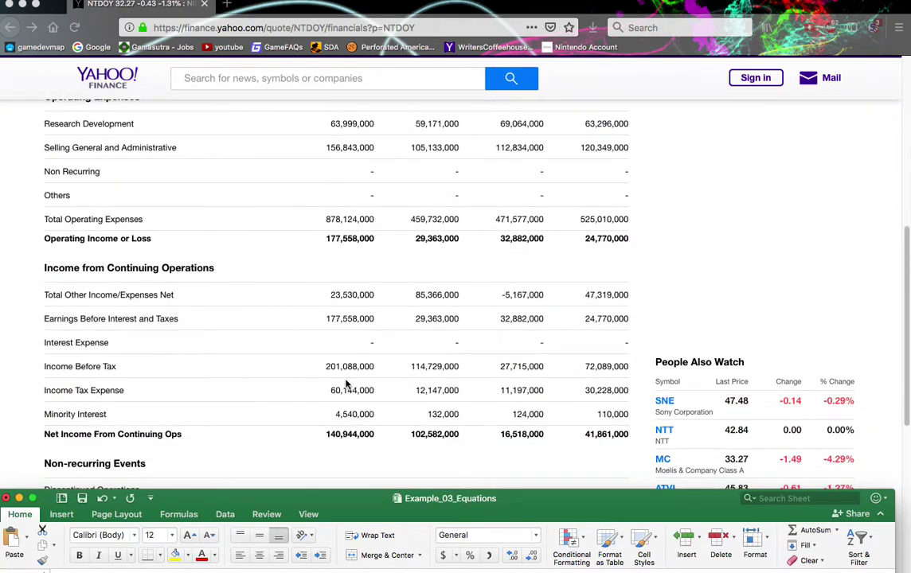
pyautogui.moveTo(470, 499); pyautogui.dragTo(452, 56)
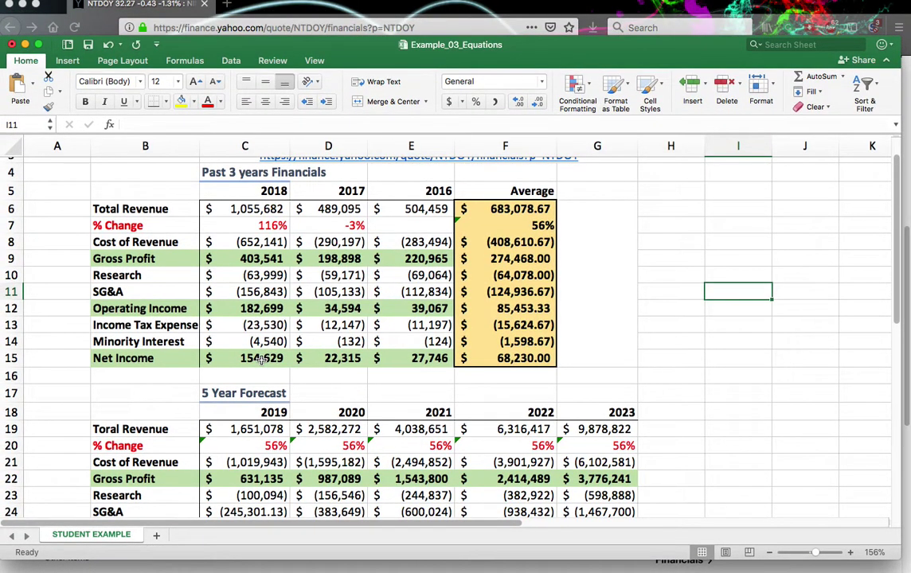
pyautogui.moveTo(486, 68); pyautogui.dragTo(470, 383)
pyautogui.scroll(-10, 390, 183)
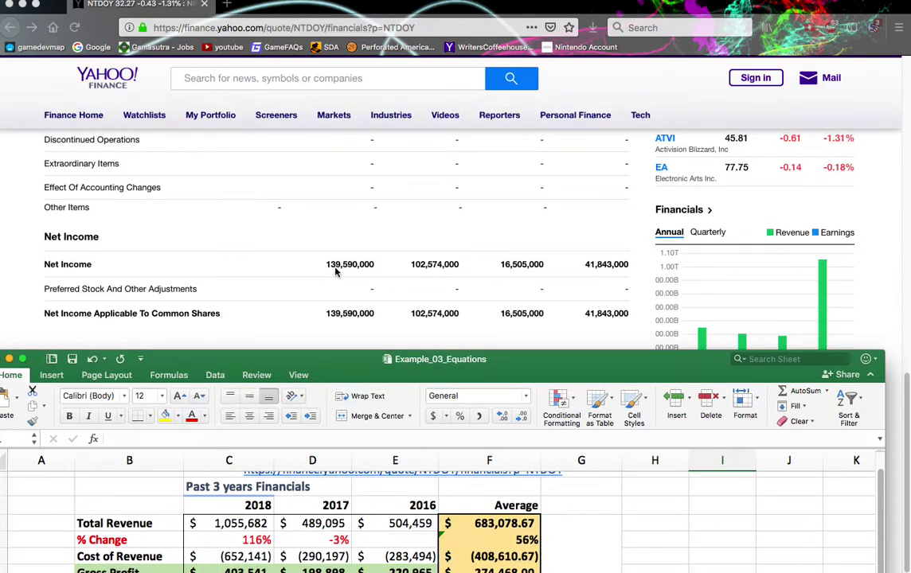
# - Bring Excel back over Yahoo Finance, showing 2018 net income $154,629 and the 2019–2023 forecast
pyautogui.moveTo(364, 362); pyautogui.dragTo(379, 133)
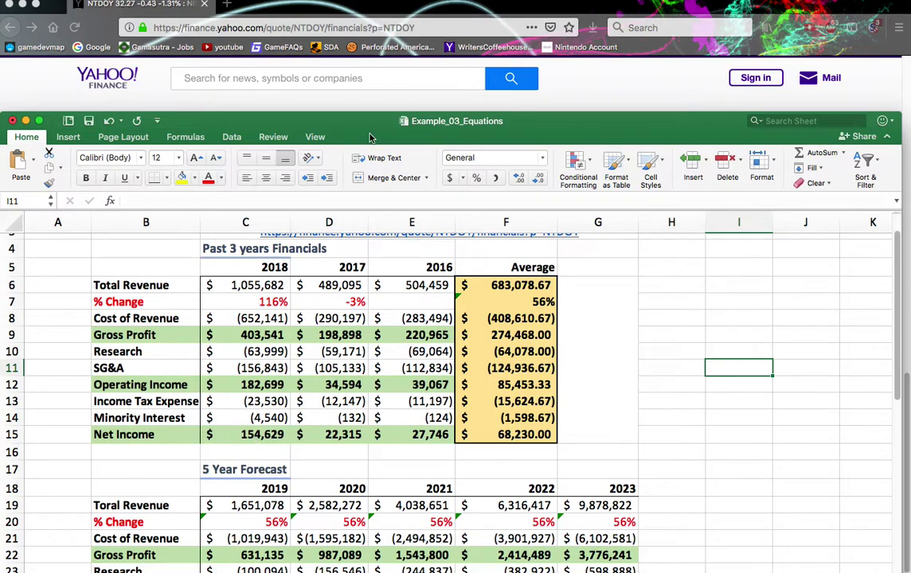
pyautogui.moveTo(370, 121); pyautogui.dragTo(330, 361)
pyautogui.scroll(10, 331, 285)
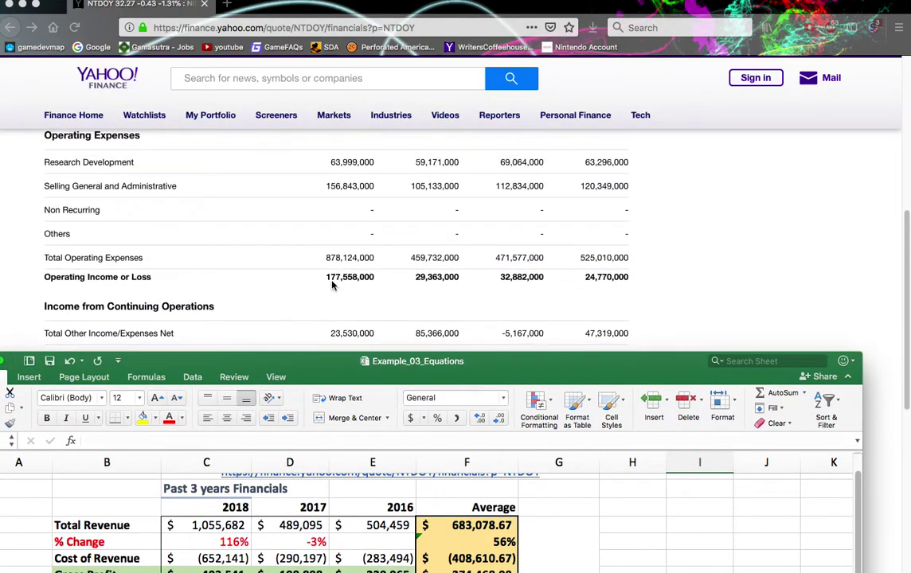
pyautogui.scroll(8, 333, 286)
pyautogui.moveTo(356, 367); pyautogui.dragTo(396, 35)
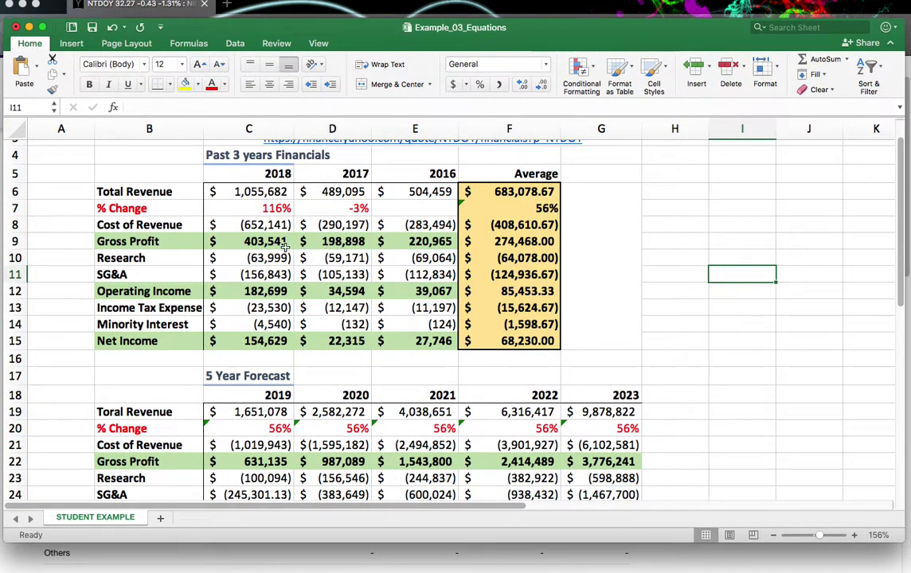
pyautogui.scroll(-1, 343, 234)
pyautogui.moveTo(510, 44)
pyautogui.mouseDown()
pyautogui.moveTo(448, 481)
pyautogui.moveTo(502, 179)
pyautogui.moveTo(510, 61)
pyautogui.mouseUp()
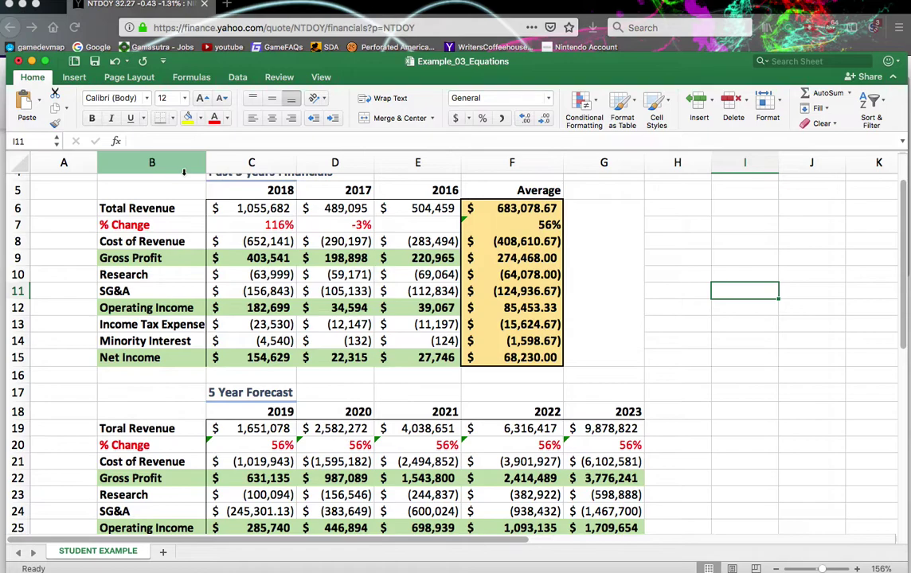
pyautogui.click(137, 273)
pyautogui.click(134, 291)
pyautogui.click(135, 307)
pyautogui.click(135, 323)
pyautogui.click(135, 341)
pyautogui.click(136, 358)
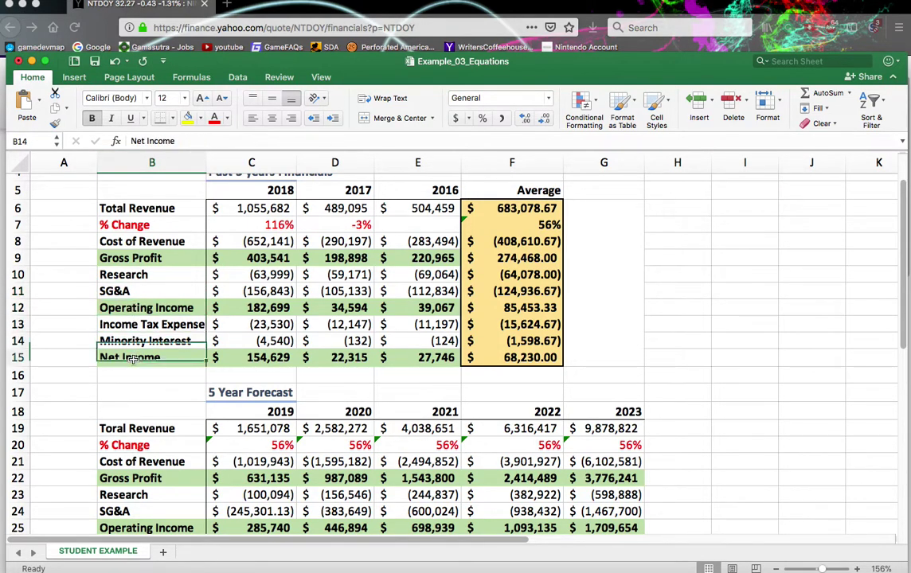
pyautogui.click(136, 208)
pyautogui.click(135, 225)
pyautogui.click(135, 241)
pyautogui.click(136, 258)
pyautogui.click(137, 274)
pyautogui.click(136, 290)
pyautogui.click(135, 307)
pyautogui.click(136, 324)
pyautogui.click(136, 341)
pyautogui.click(137, 358)
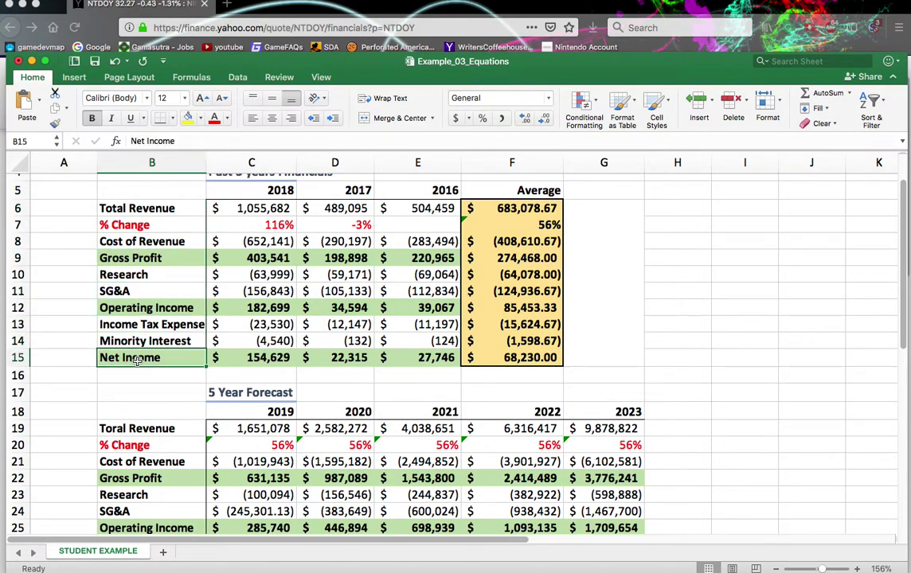
pyautogui.click(158, 392)
pyautogui.click(159, 412)
pyautogui.moveTo(565, 64); pyautogui.dragTo(627, 39)
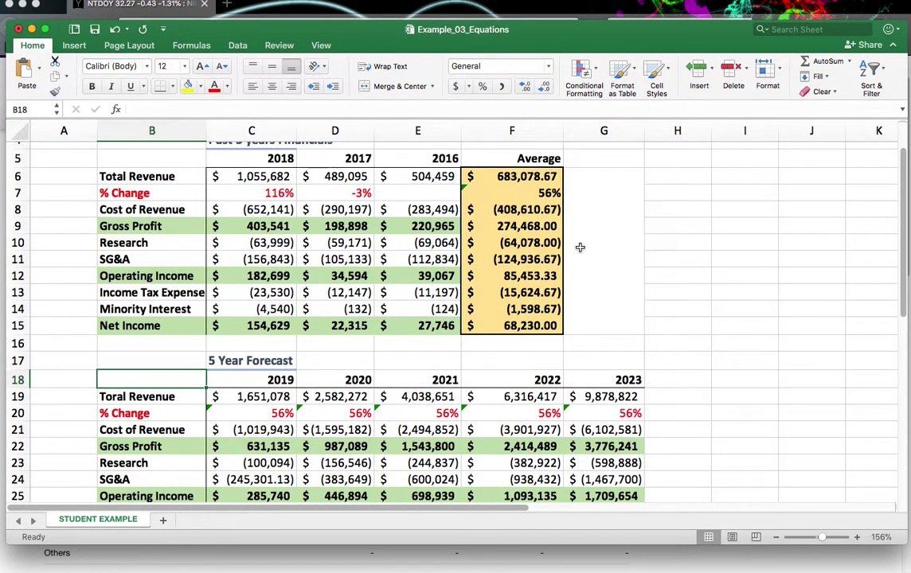
pyautogui.scroll(3, 579, 248)
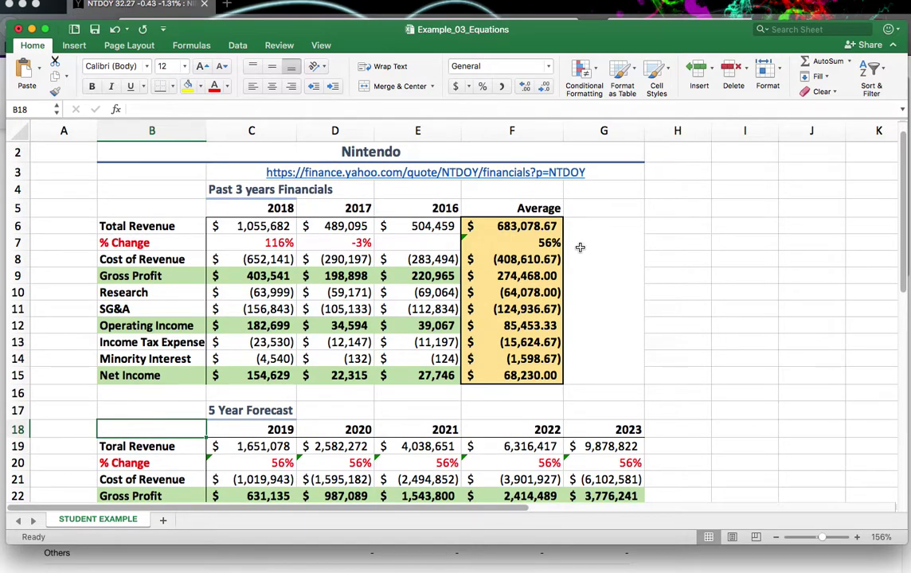
pyautogui.scroll(1, 579, 248)
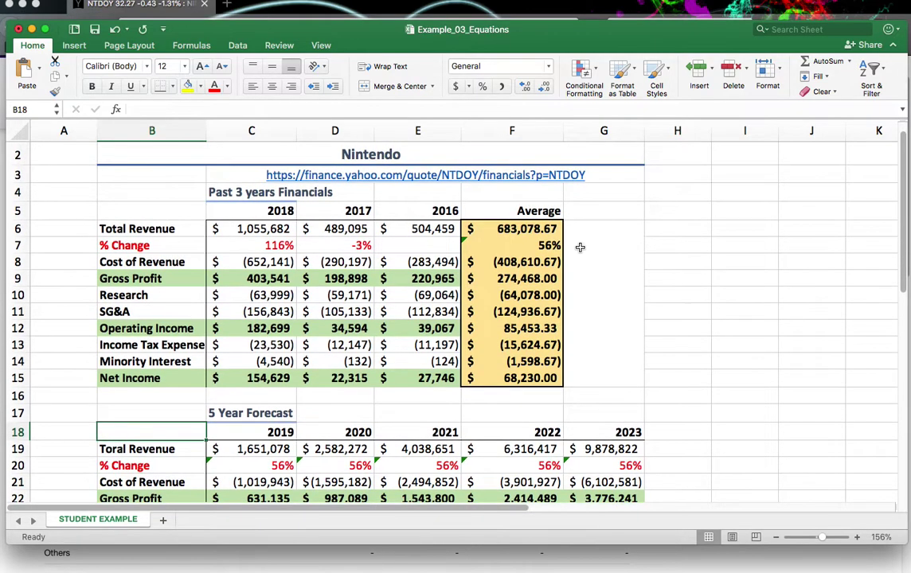
# - Select 2018 Gross Profit cell C9 and reveal its formula =C6+C8
pyautogui.click(265, 278)
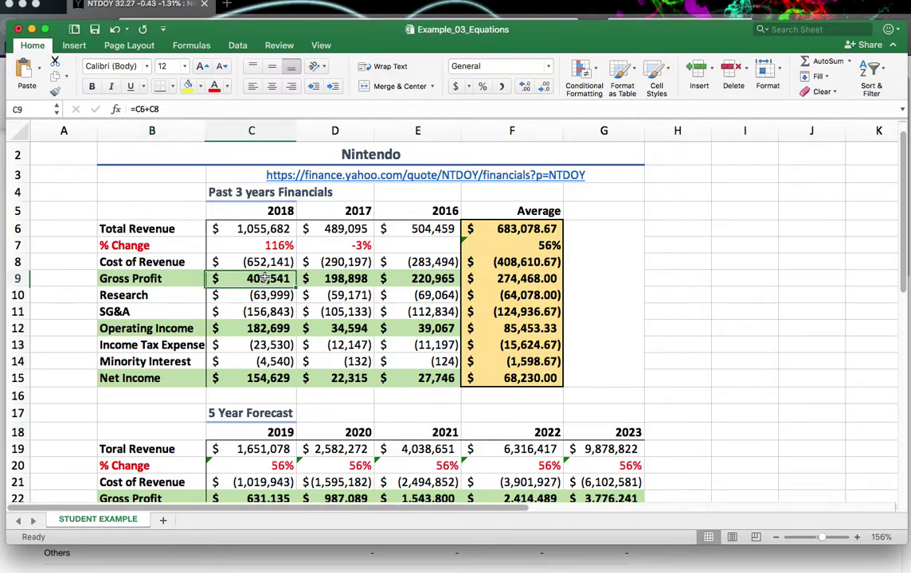
pyautogui.moveTo(167, 109); pyautogui.dragTo(131, 109)
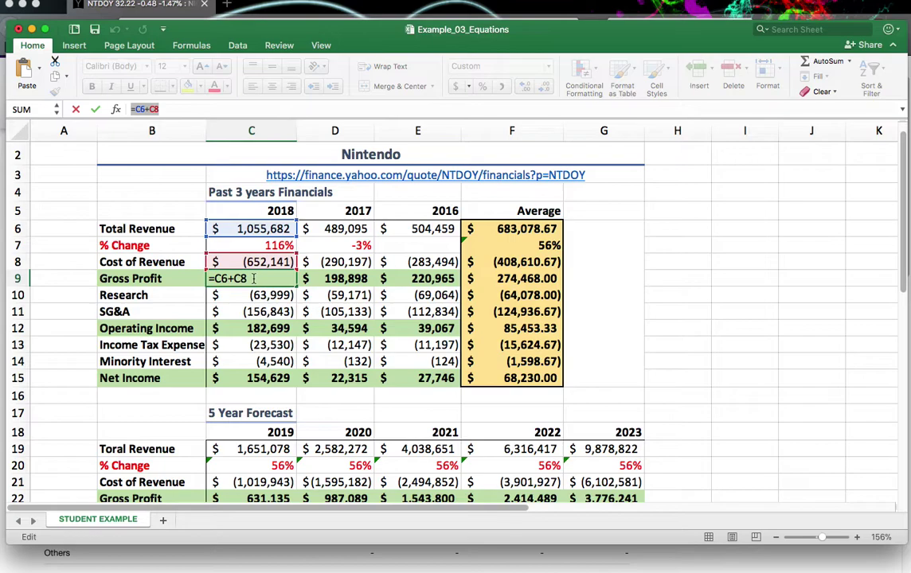
# - Undo the stray H6 reference so Gross Profit keeps its =C6+C8 formula
pyautogui.click(687, 232)
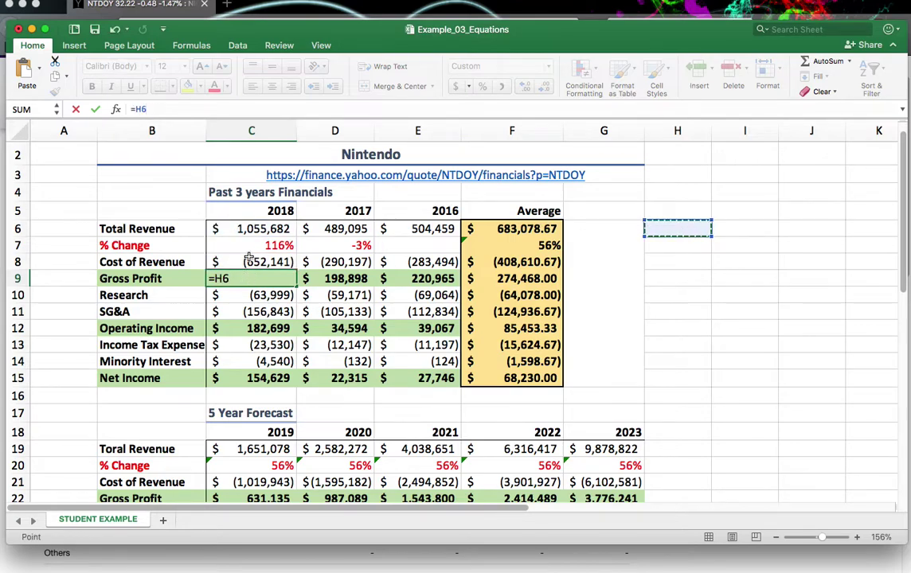
pyautogui.press('super+z')
pyautogui.press('Return')
# - Open 2018 Total Revenue cell C6 and select its 1055682 value
pyautogui.click(274, 227)
pyautogui.doubleClick(253, 229)
pyautogui.moveTo(248, 229); pyautogui.dragTo(335, 222)
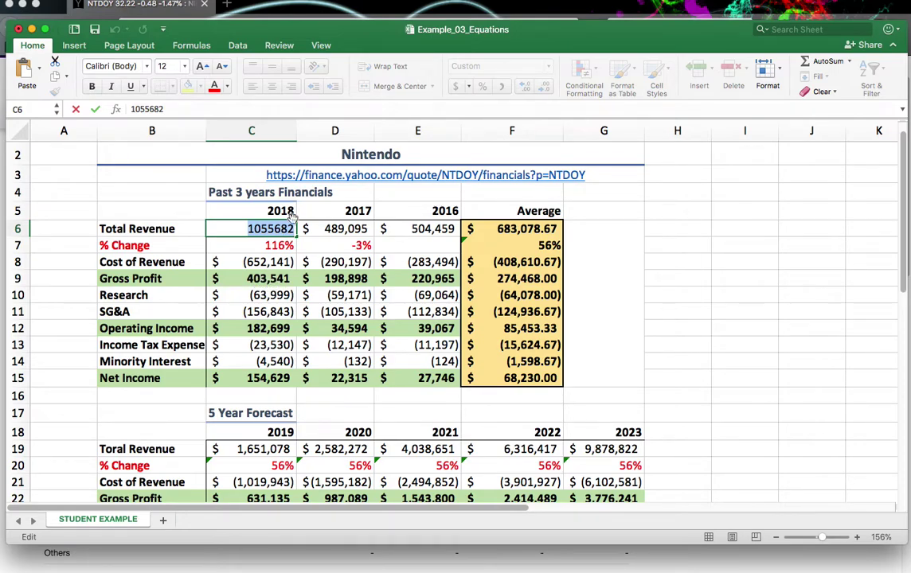
pyautogui.write('0')
pyautogui.press('Return')
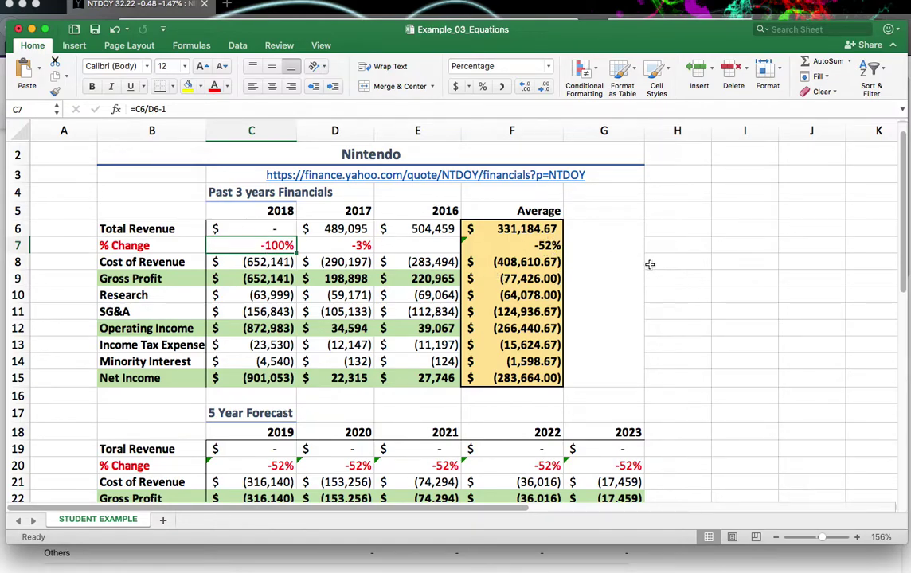
pyautogui.press('super+z')
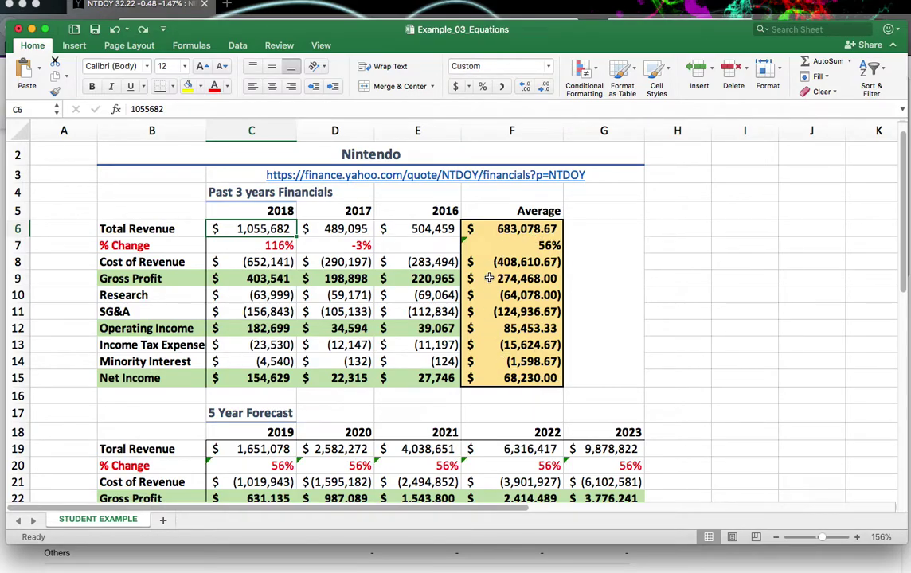
pyautogui.scroll(-3, 397, 265)
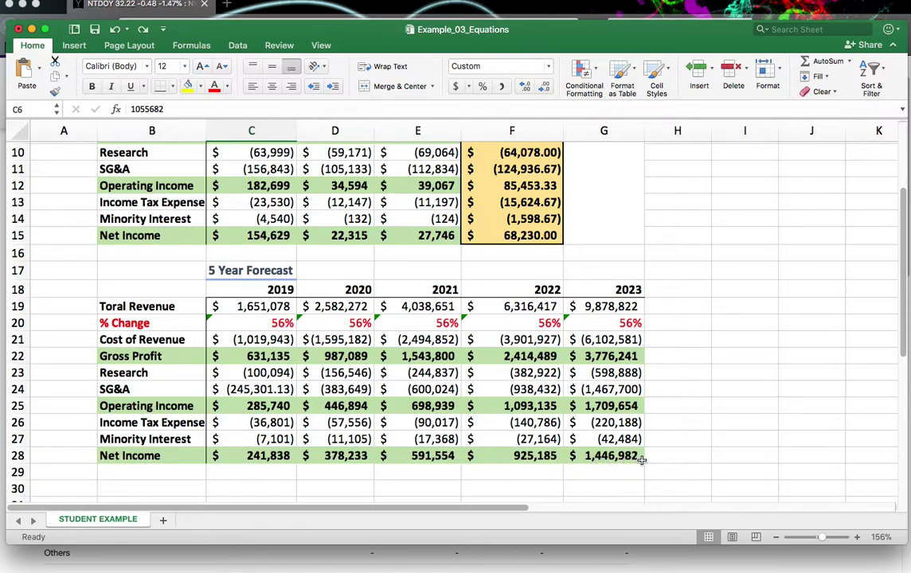
pyautogui.scroll(5, 613, 460)
pyautogui.doubleClick(253, 174)
pyautogui.press('Return')
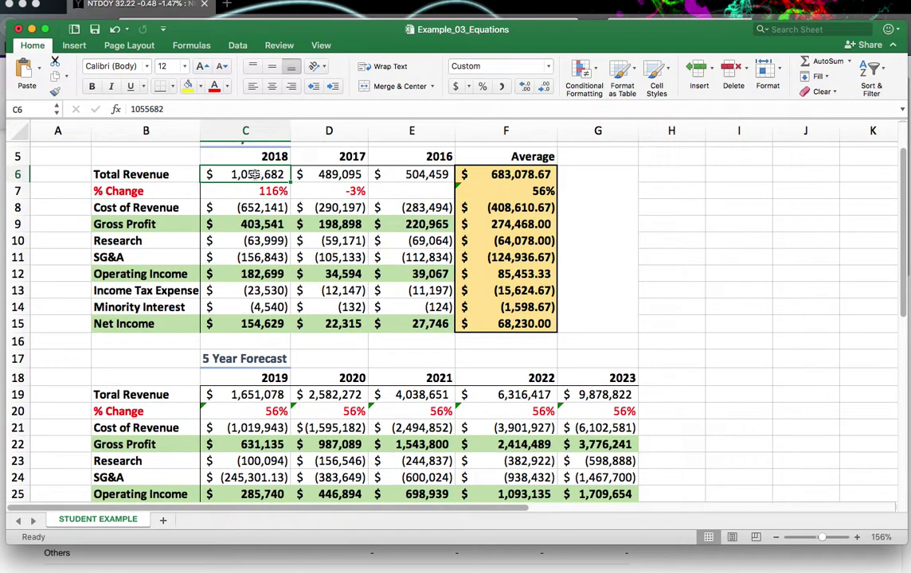
# - Enter 0 as the 2018 Total Revenue and check the 2023 Net Income forecast
pyautogui.doubleClick(148, 109)
pyautogui.write('0')
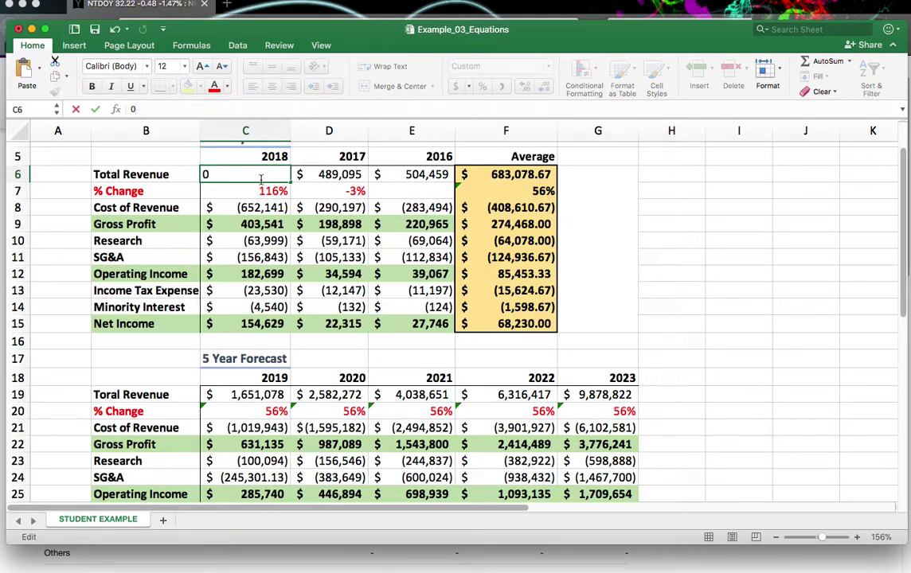
pyautogui.scroll(-3, 558, 280)
pyautogui.press('Return')
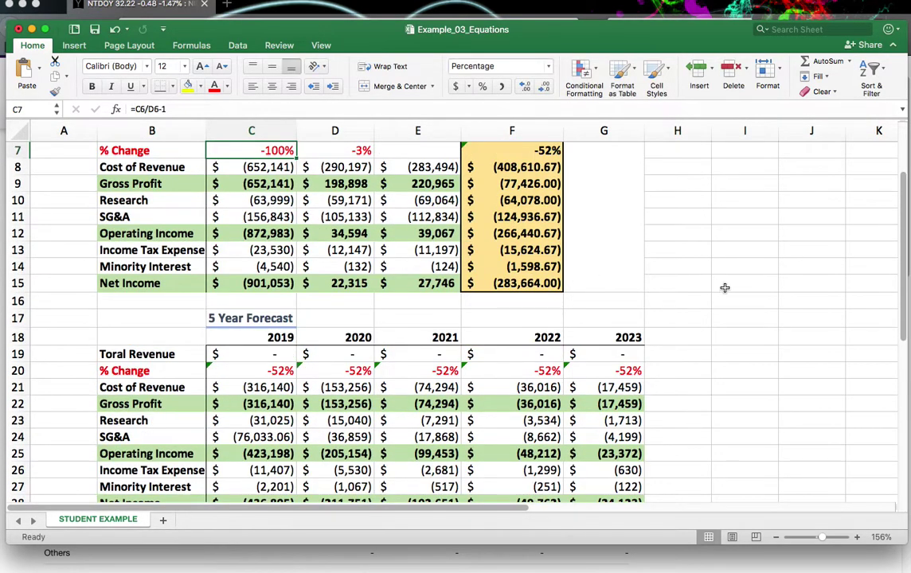
pyautogui.scroll(-5, 724, 287)
pyautogui.click(609, 335)
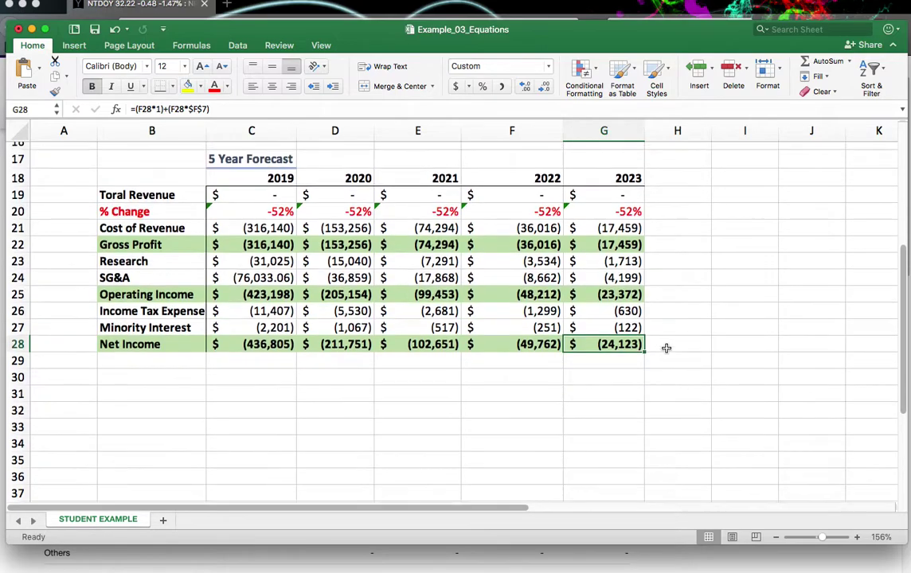
# - Highlight the Gross Profit, Operating Income, Net Income, % Change and forecast figures
pyautogui.scroll(5, 665, 348)
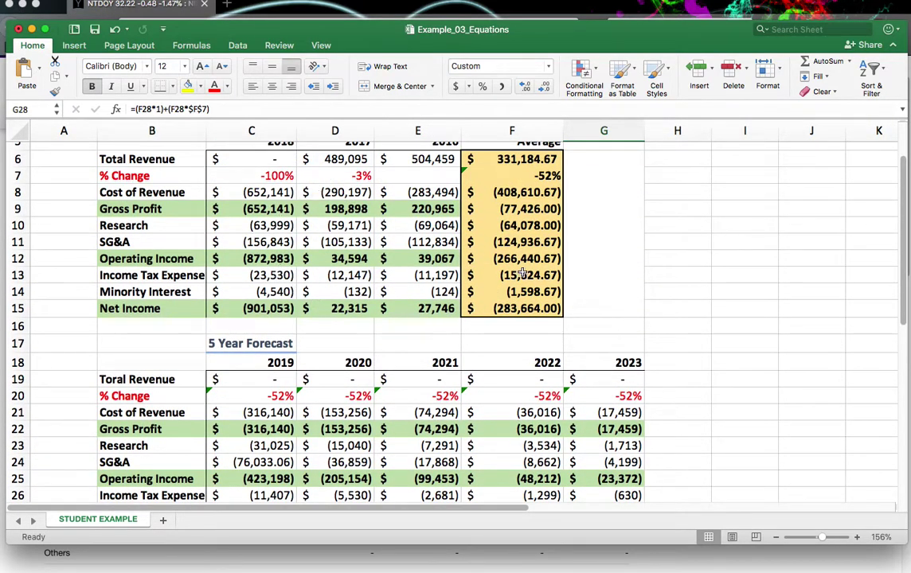
pyautogui.moveTo(229, 209); pyautogui.dragTo(430, 205)
pyautogui.moveTo(254, 259); pyautogui.dragTo(430, 259)
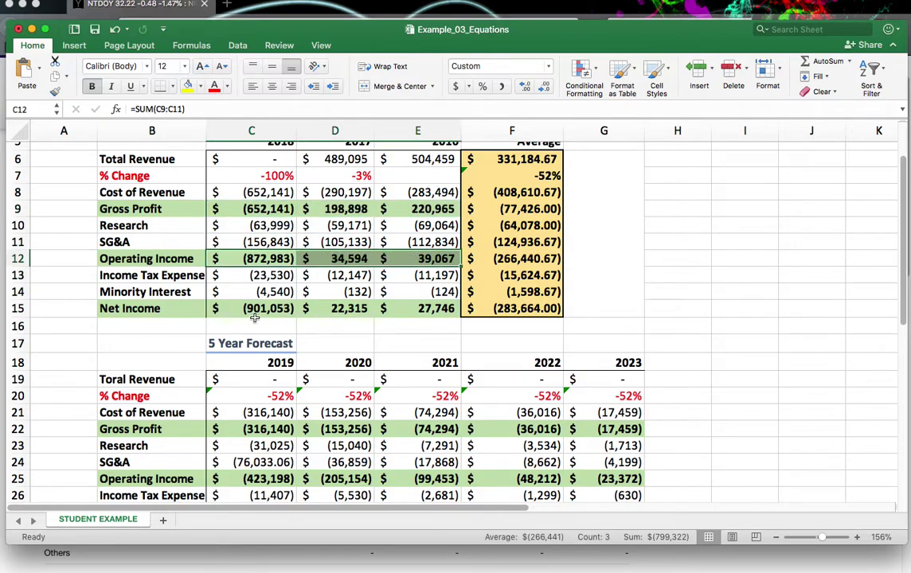
pyautogui.moveTo(254, 309); pyautogui.dragTo(430, 309)
pyautogui.moveTo(280, 176); pyautogui.dragTo(348, 174)
pyautogui.moveTo(510, 156); pyautogui.dragTo(510, 309)
pyautogui.scroll(-4, 475, 315)
pyautogui.moveTo(238, 254); pyautogui.dragTo(580, 399)
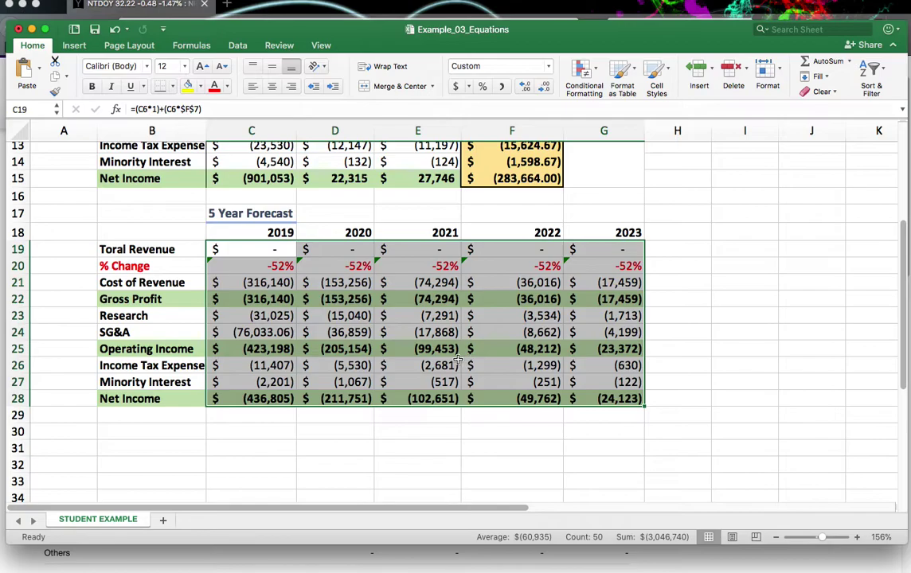
# - Undo the change to restore 2018 Total Revenue to 1,055,682
pyautogui.scroll(5, 477, 318)
pyautogui.click(282, 231)
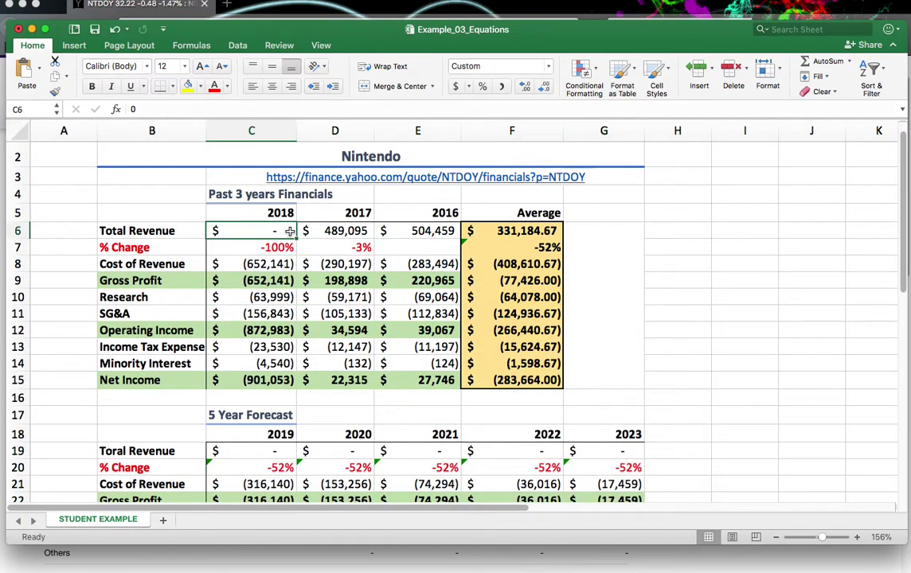
pyautogui.scroll(-2, 711, 360)
pyautogui.scroll(3, 712, 347)
pyautogui.press('super+z')
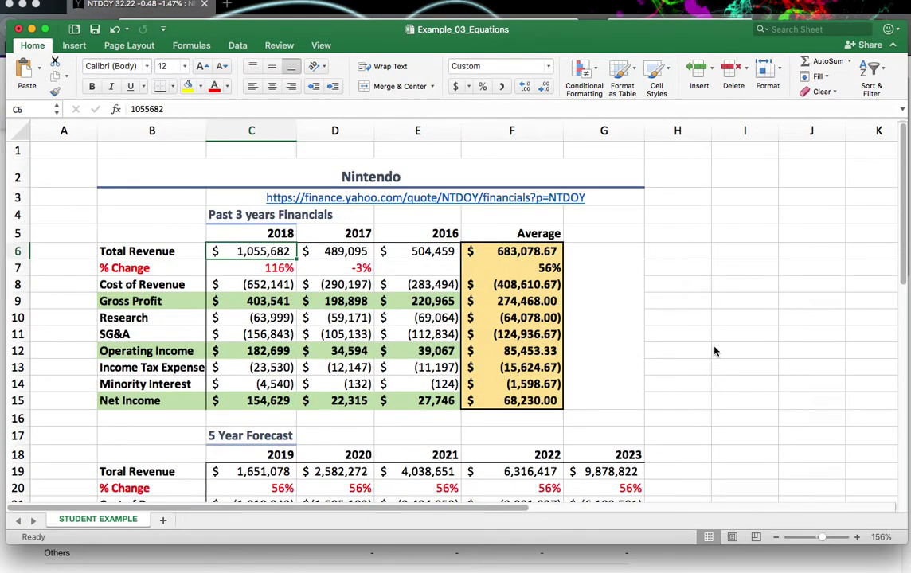
pyautogui.scroll(-5, 629, 304)
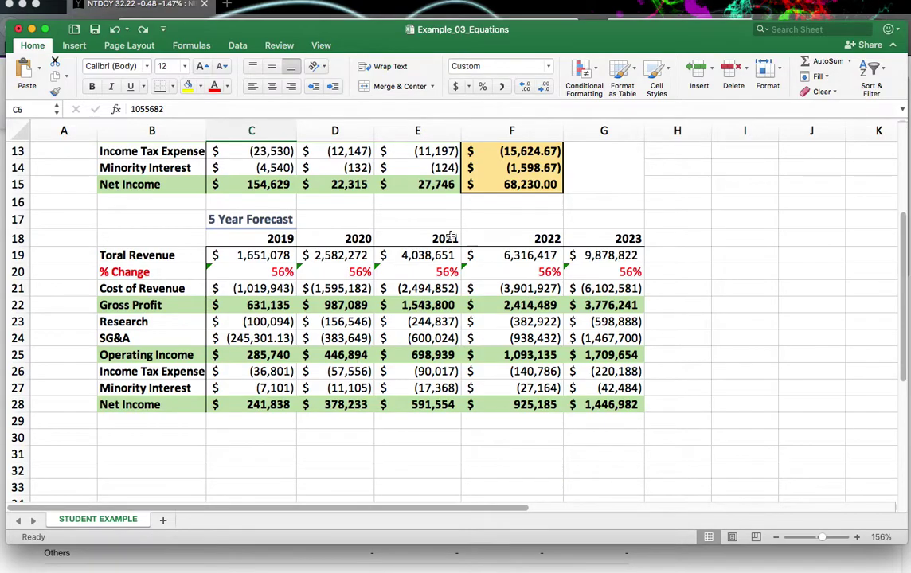
pyautogui.scroll(5, 407, 390)
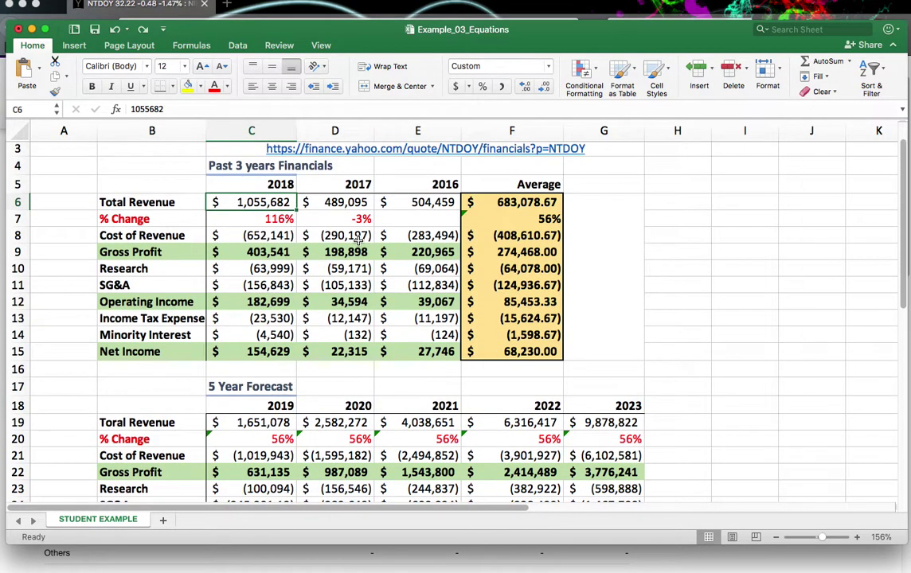
pyautogui.scroll(-1, 367, 242)
pyautogui.scroll(-5, 367, 241)
pyautogui.moveTo(179, 242); pyautogui.dragTo(633, 398)
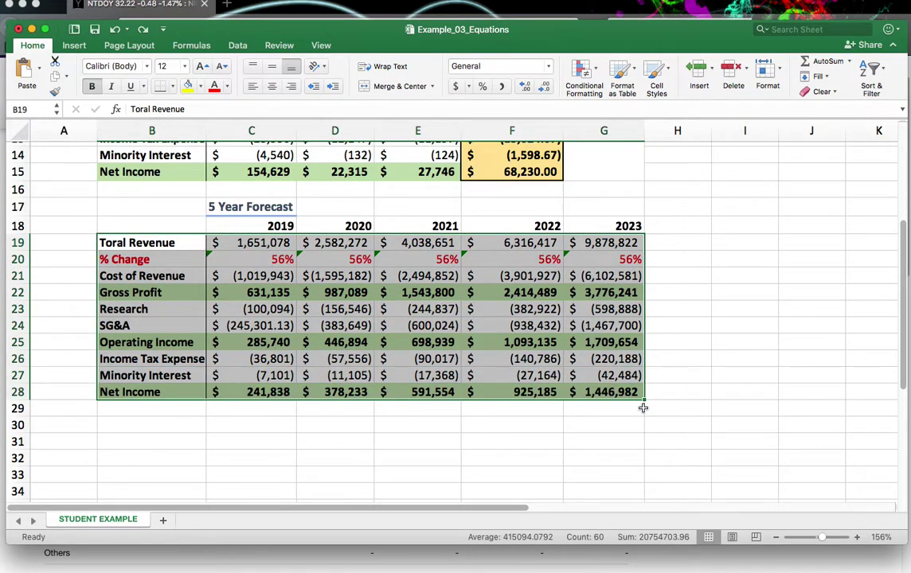
pyautogui.scroll(3, 662, 418)
pyautogui.scroll(3, 662, 417)
pyautogui.moveTo(497, 209); pyautogui.dragTo(504, 358)
pyautogui.moveTo(433, 359); pyautogui.dragTo(234, 362)
pyautogui.moveTo(238, 311); pyautogui.dragTo(442, 310)
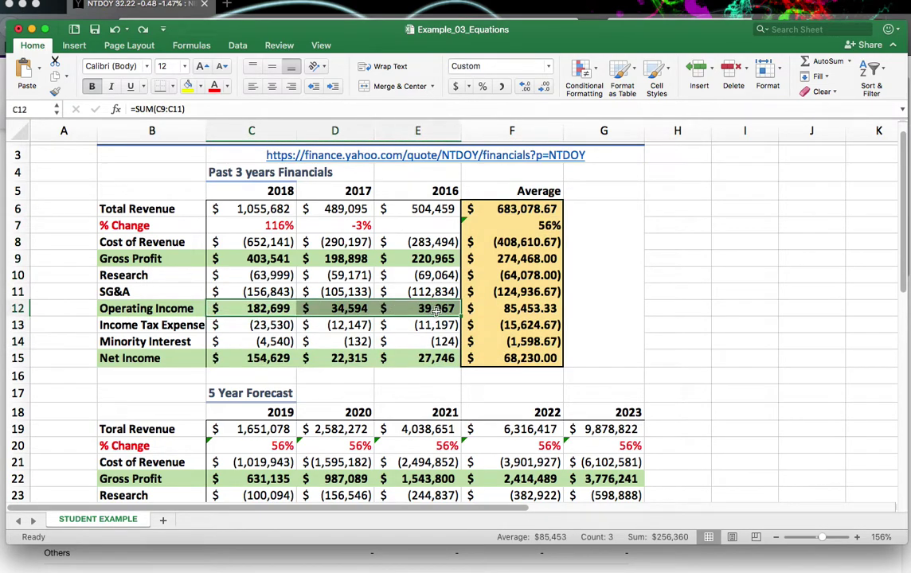
pyautogui.moveTo(251, 261); pyautogui.dragTo(430, 258)
pyautogui.moveTo(263, 226); pyautogui.dragTo(350, 226)
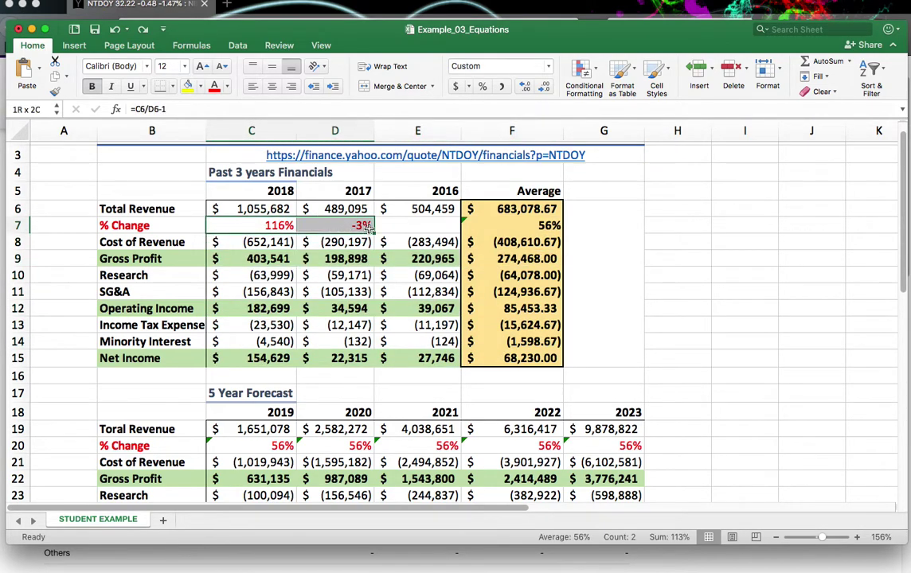
pyautogui.click(646, 220)
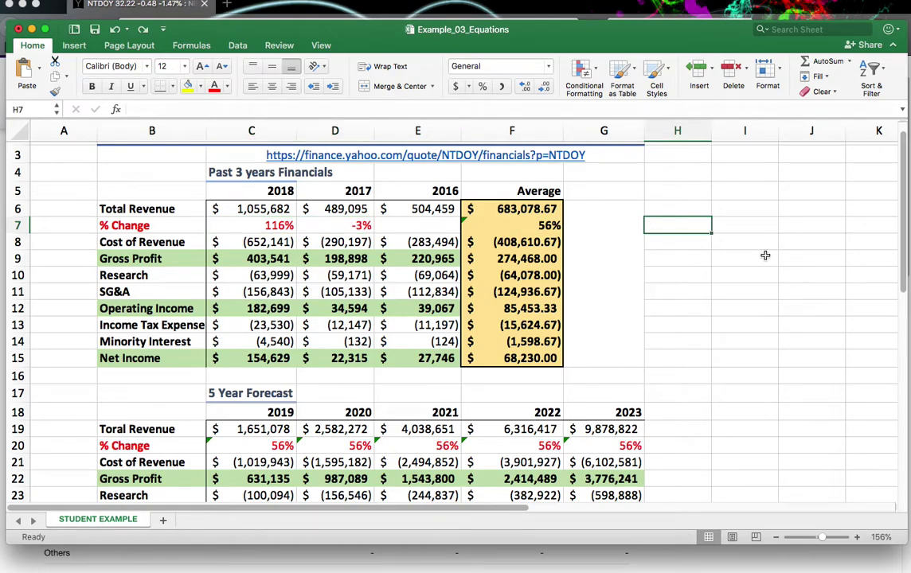
pyautogui.scroll(1, 765, 270)
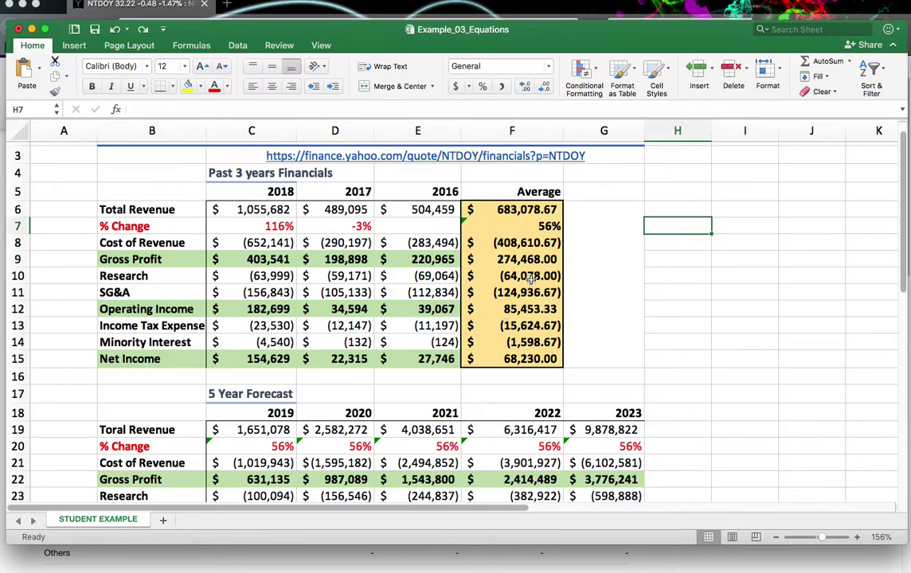
pyautogui.moveTo(255, 209); pyautogui.dragTo(404, 203)
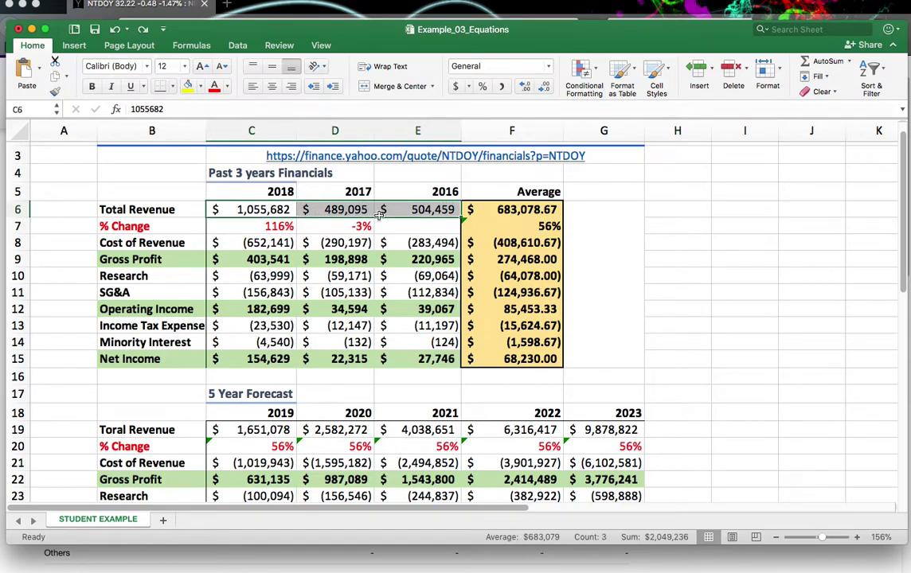
pyautogui.moveTo(255, 242); pyautogui.dragTo(430, 242)
pyautogui.moveTo(219, 288); pyautogui.dragTo(430, 275)
pyautogui.click(291, 327)
pyautogui.moveTo(295, 327); pyautogui.dragTo(403, 345)
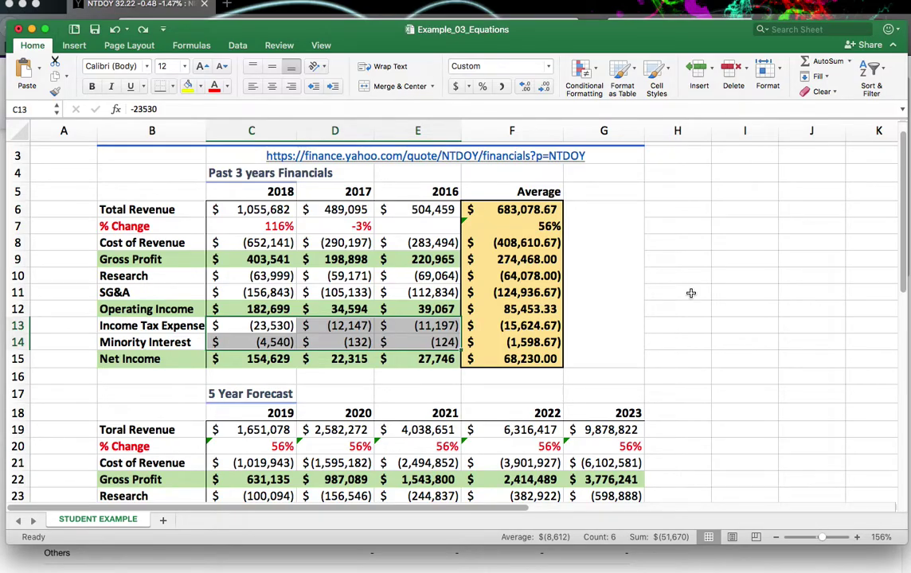
pyautogui.scroll(-5, 691, 293)
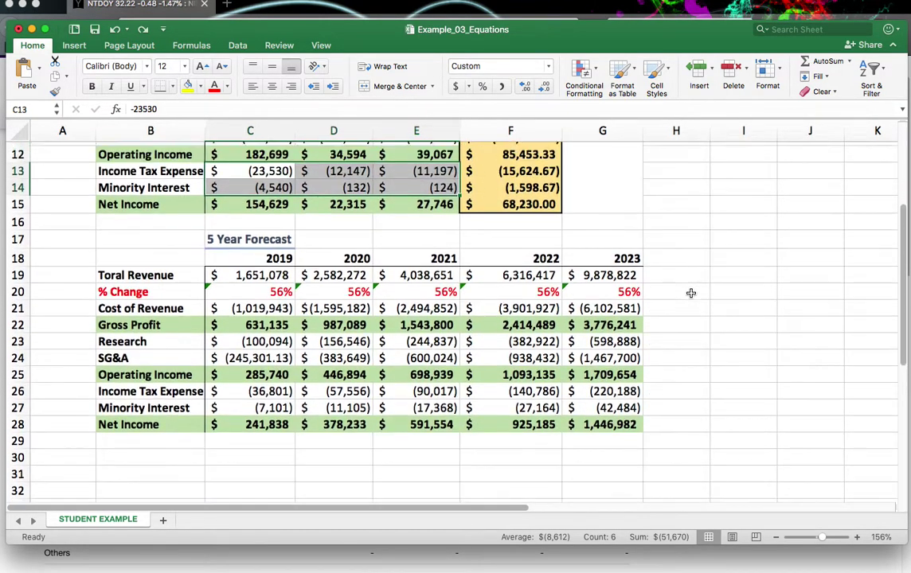
pyautogui.scroll(4, 690, 293)
pyautogui.scroll(-2, 690, 293)
pyautogui.scroll(6, 691, 293)
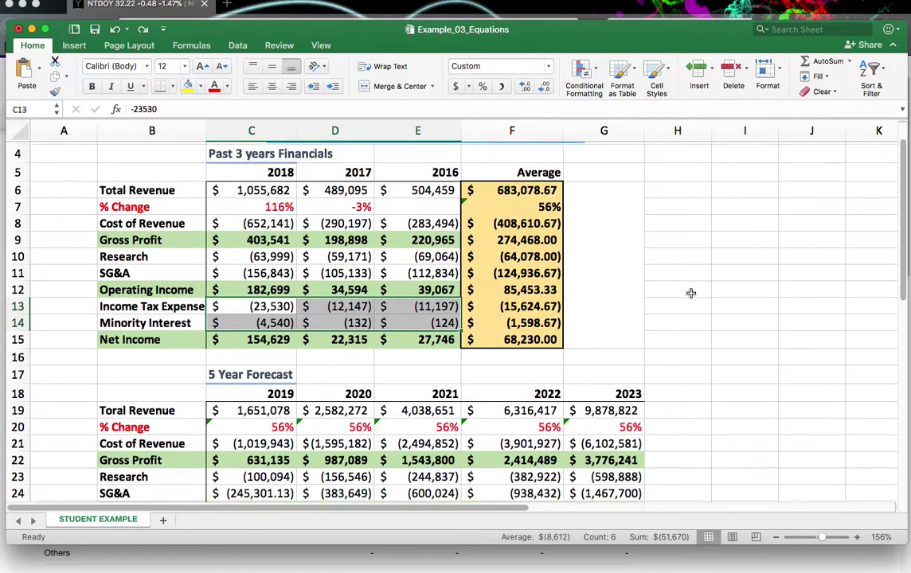
pyautogui.scroll(-2, 690, 293)
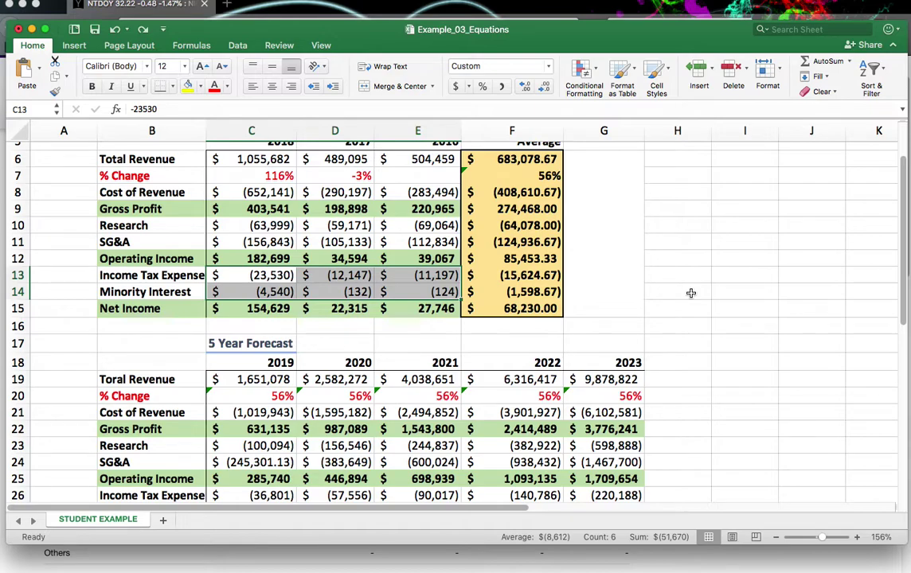
pyautogui.click(691, 293)
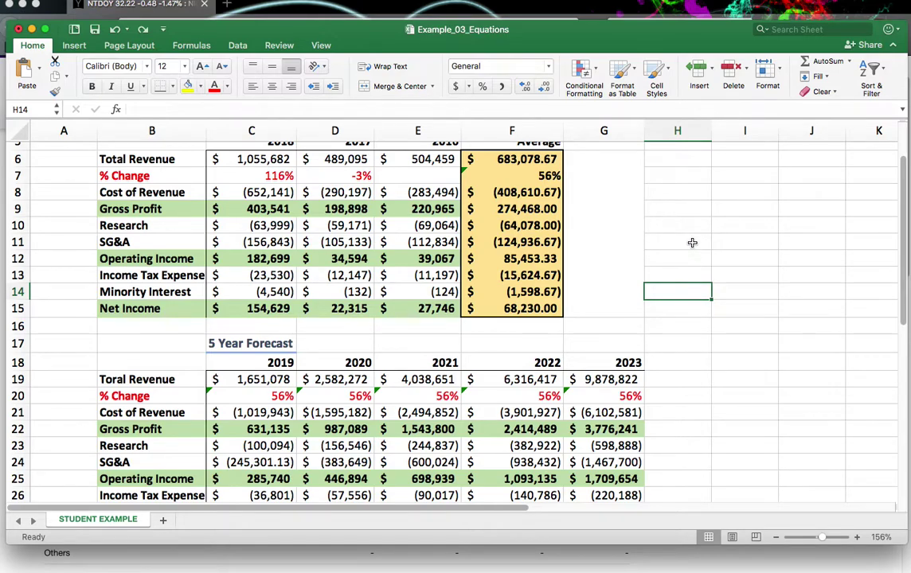
pyautogui.scroll(5, 692, 242)
pyautogui.scroll(-8, 691, 243)
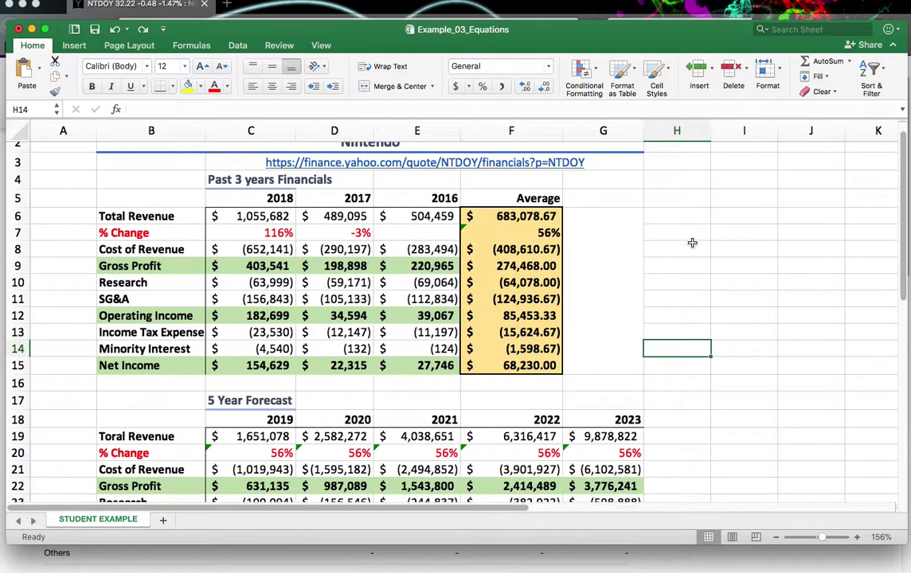
pyautogui.scroll(7, 692, 243)
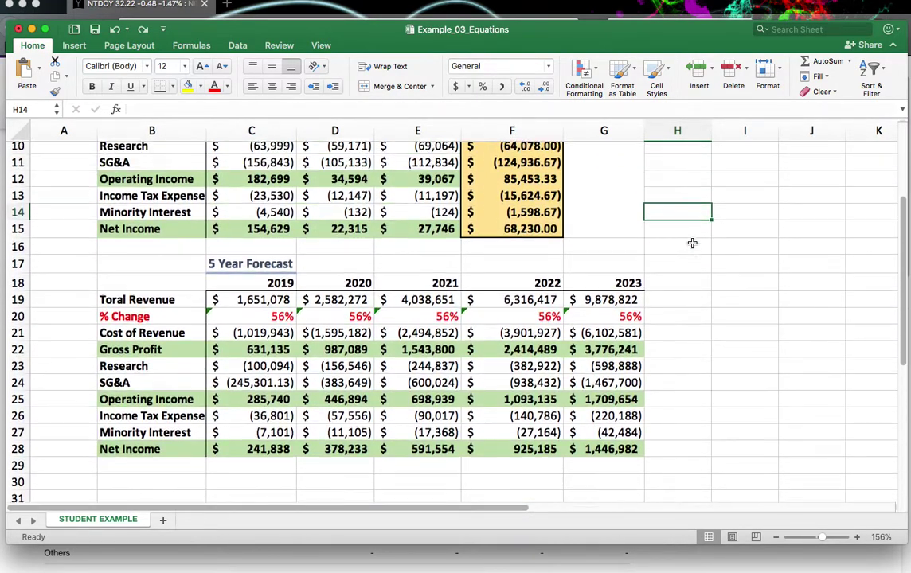